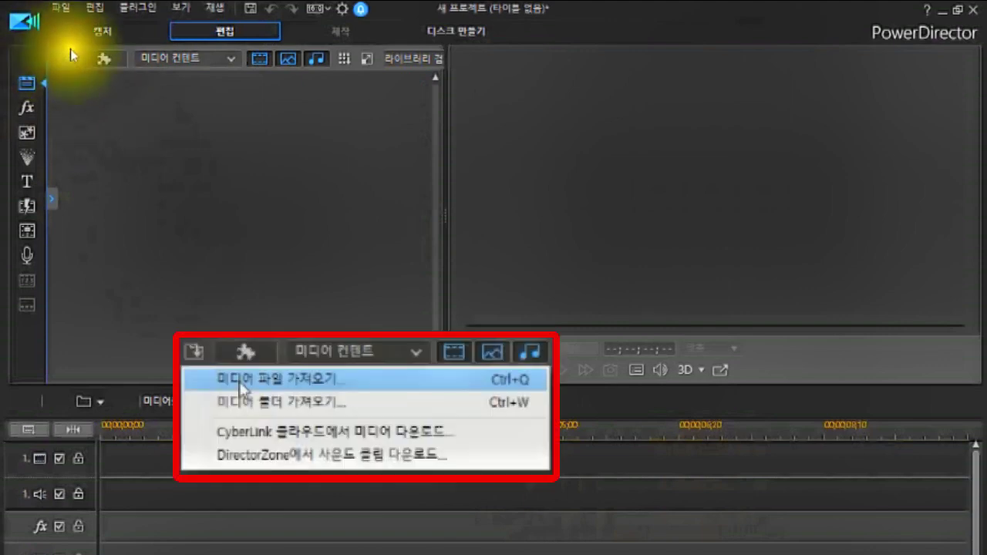
# Step: Import the video file 샘플(풍선_동영상).mp4 into the media library
pyautogui.click(60, 55)
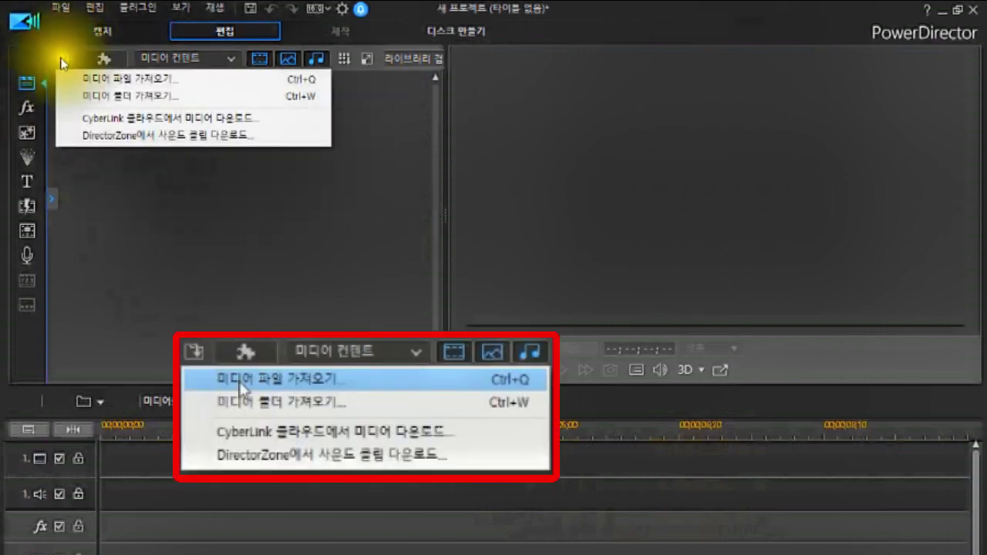
pyautogui.click(99, 81)
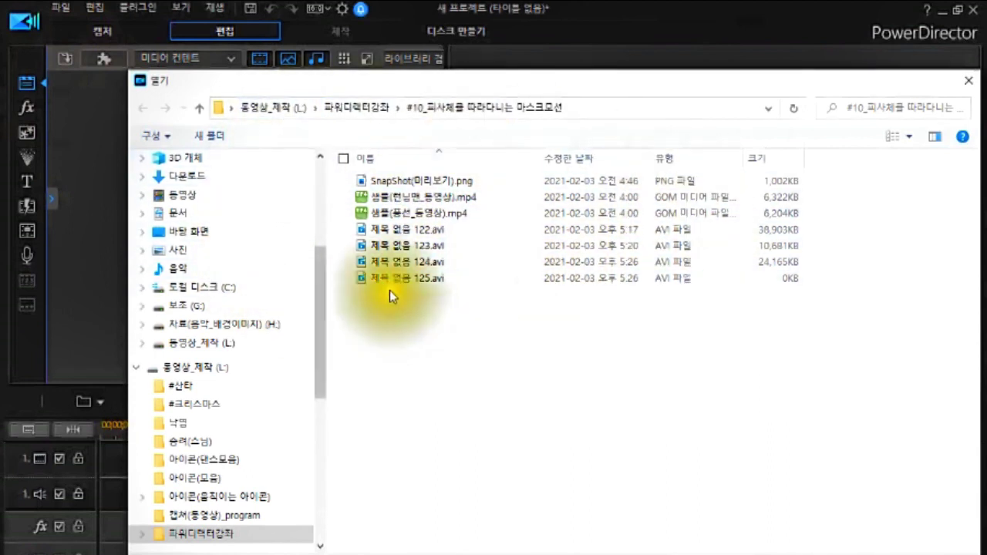
pyautogui.click(409, 216)
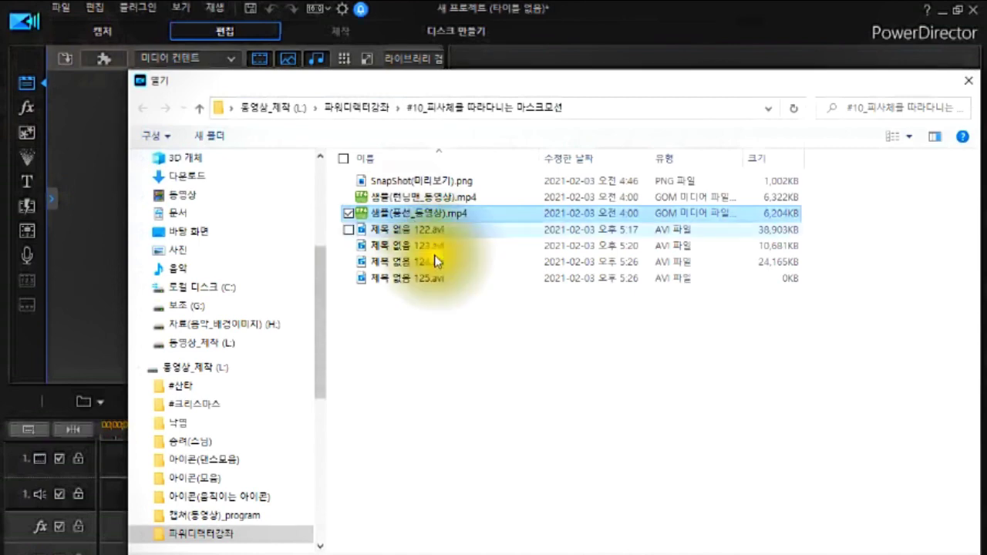
pyautogui.click(841, 552)
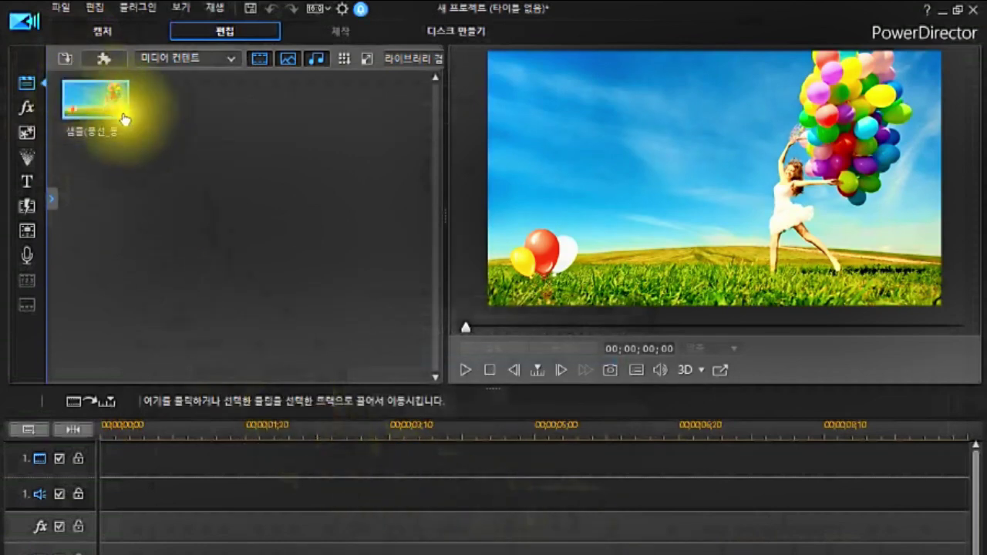
# Step: Place the imported balloon clip at the start of video track 1 and increase the track's height
pyautogui.click(99, 103)
pyautogui.moveTo(100, 104); pyautogui.dragTo(108, 461)
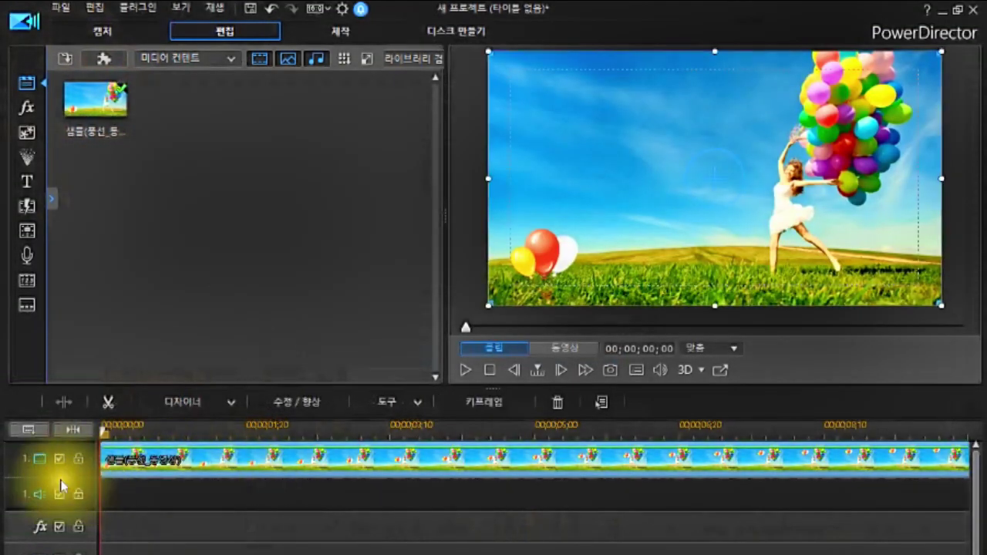
pyautogui.click(77, 483)
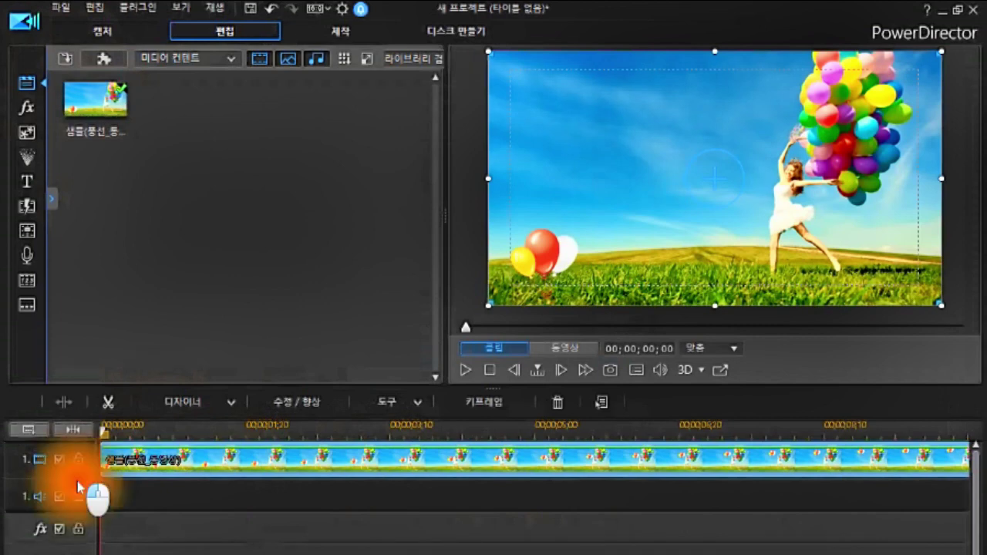
pyautogui.moveTo(78, 485); pyautogui.dragTo(77, 494)
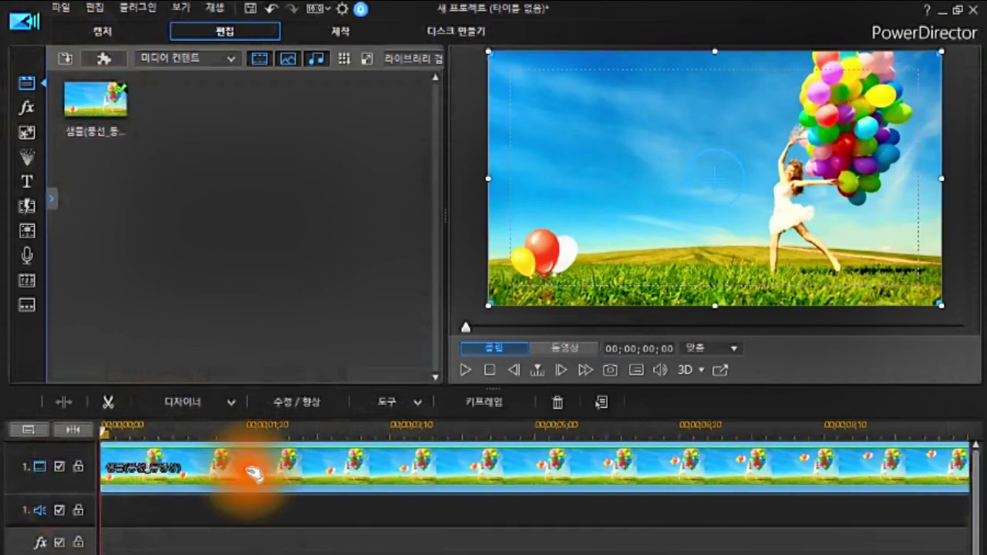
# Step: Open the balloon clip in the Mask Designer and enlarge its keyframe timeline area
pyautogui.click(239, 460)
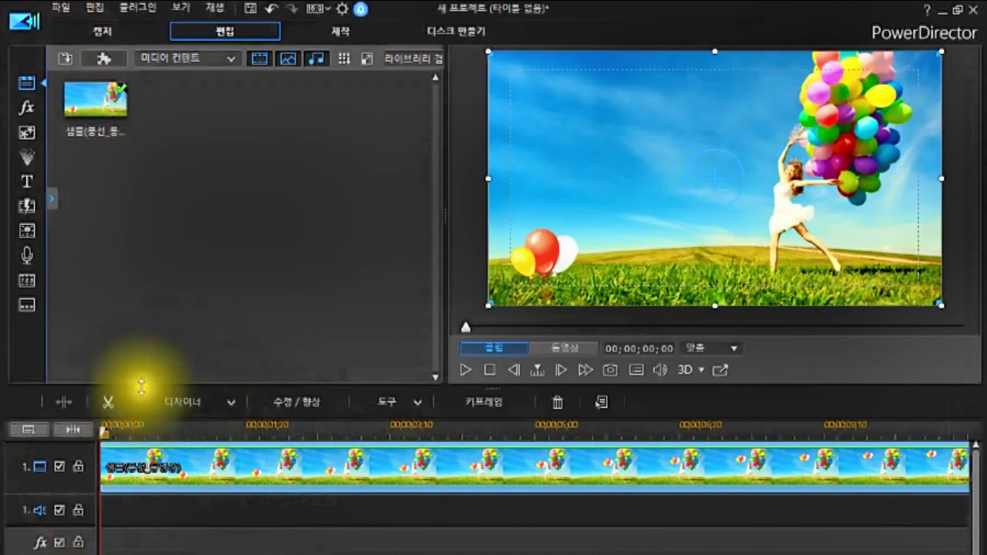
pyautogui.click(197, 462)
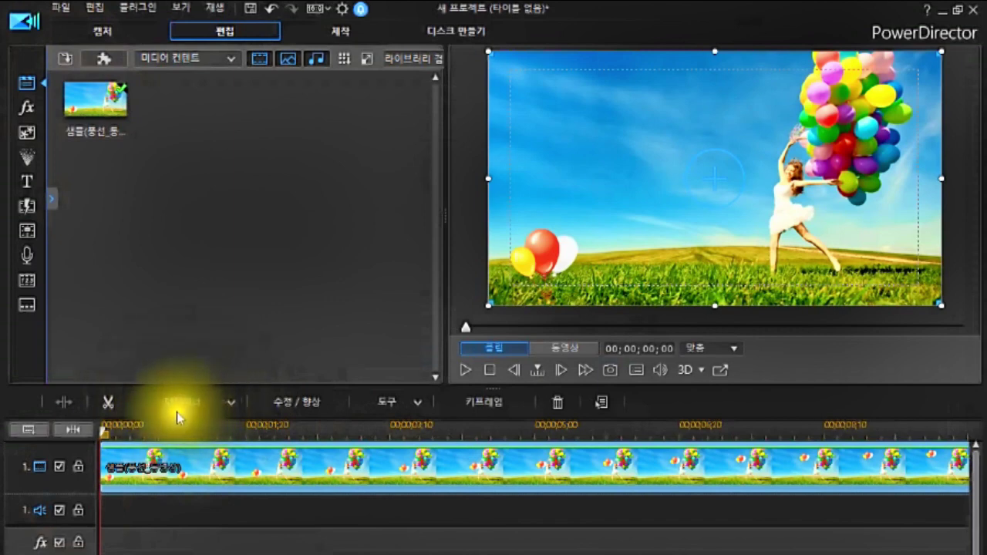
pyautogui.click(232, 403)
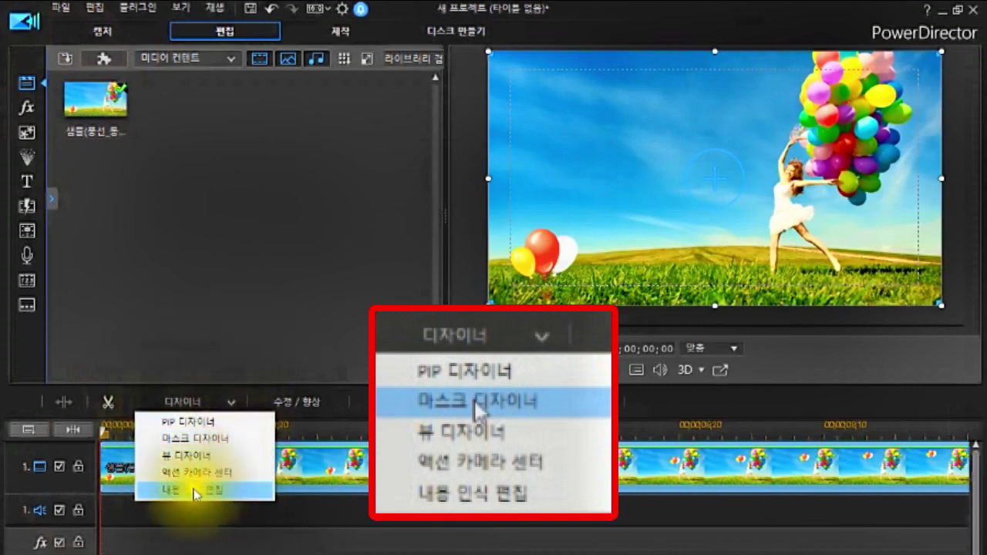
pyautogui.click(194, 439)
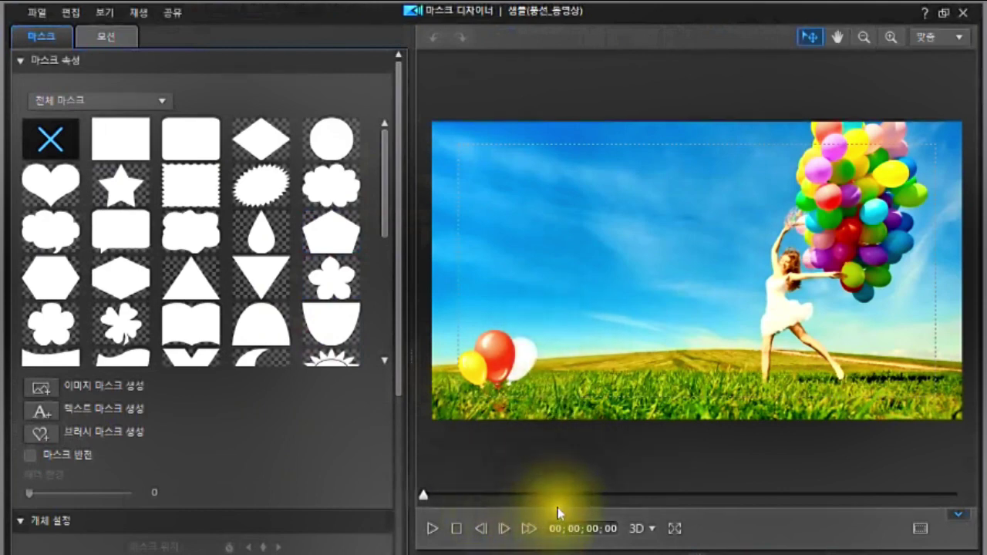
pyautogui.moveTo(561, 548); pyautogui.dragTo(578, 383)
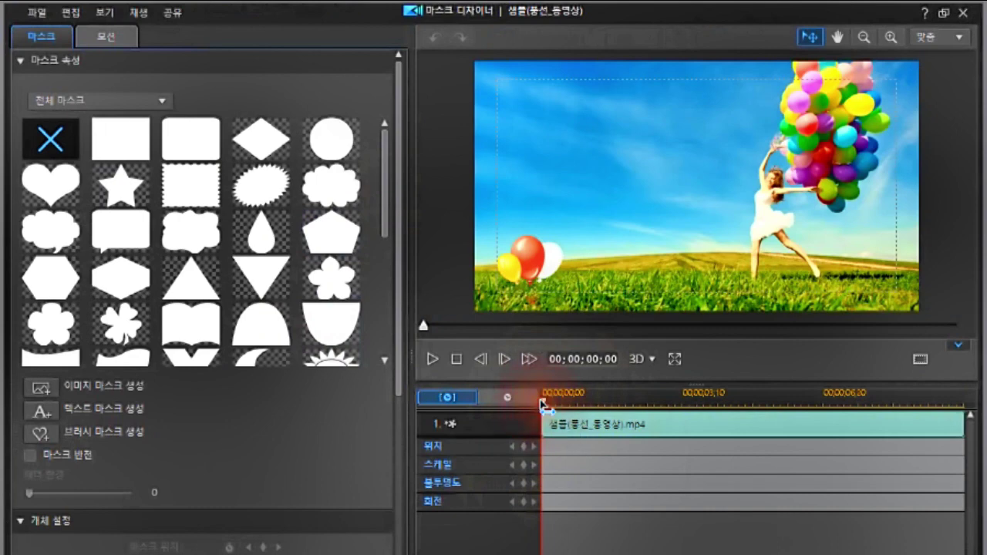
# Step: Try several mask shapes on the clip and apply the circle mask
pyautogui.click(204, 262)
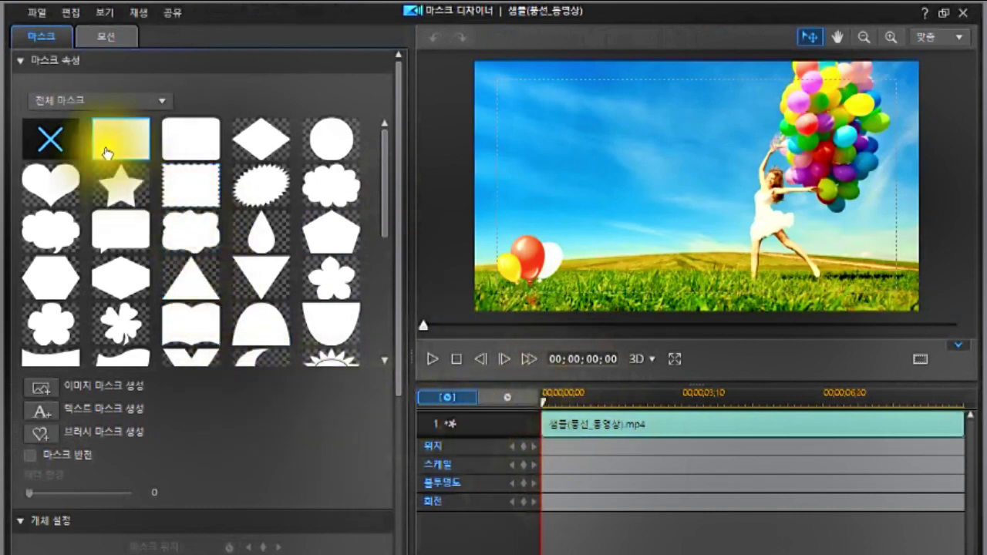
pyautogui.click(270, 222)
pyautogui.click(188, 139)
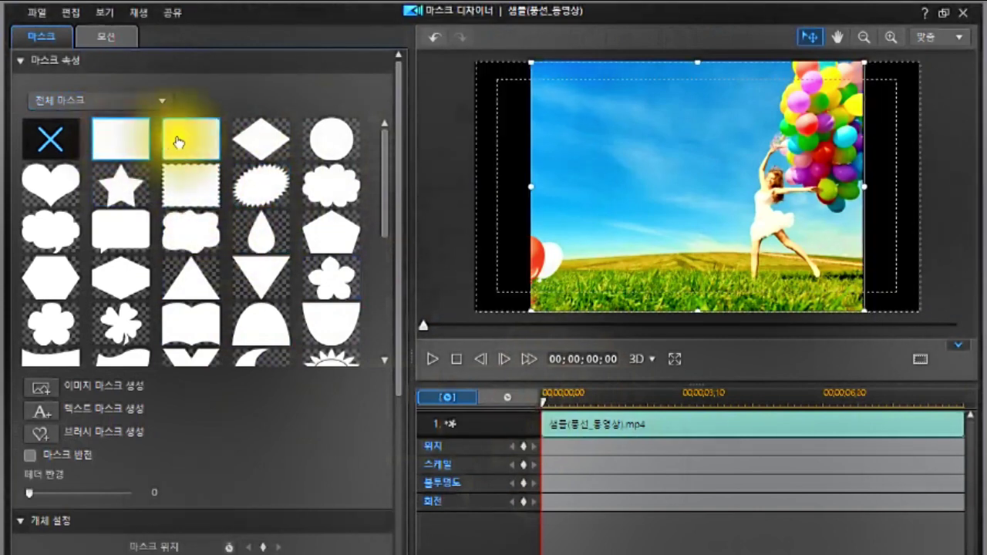
pyautogui.click(261, 181)
pyautogui.click(197, 182)
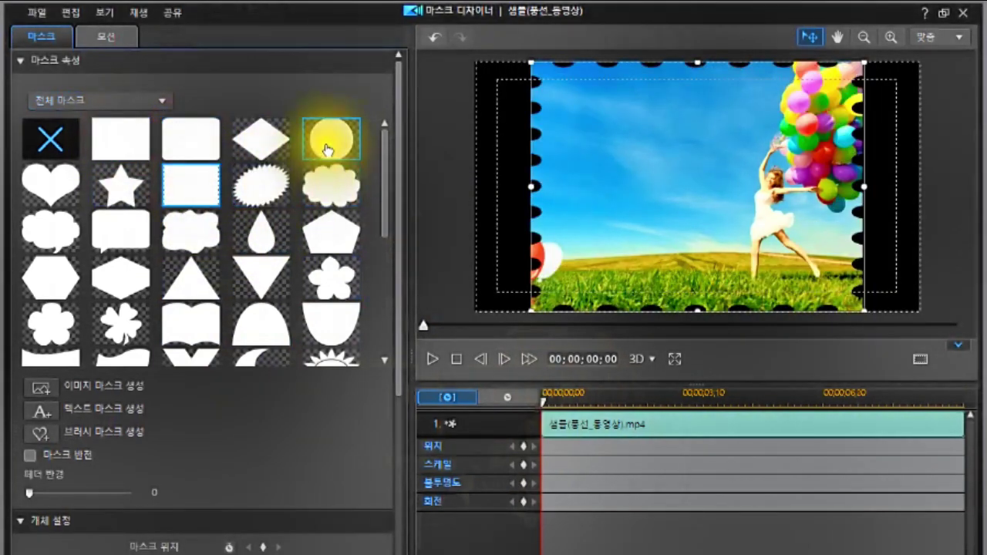
pyautogui.click(331, 146)
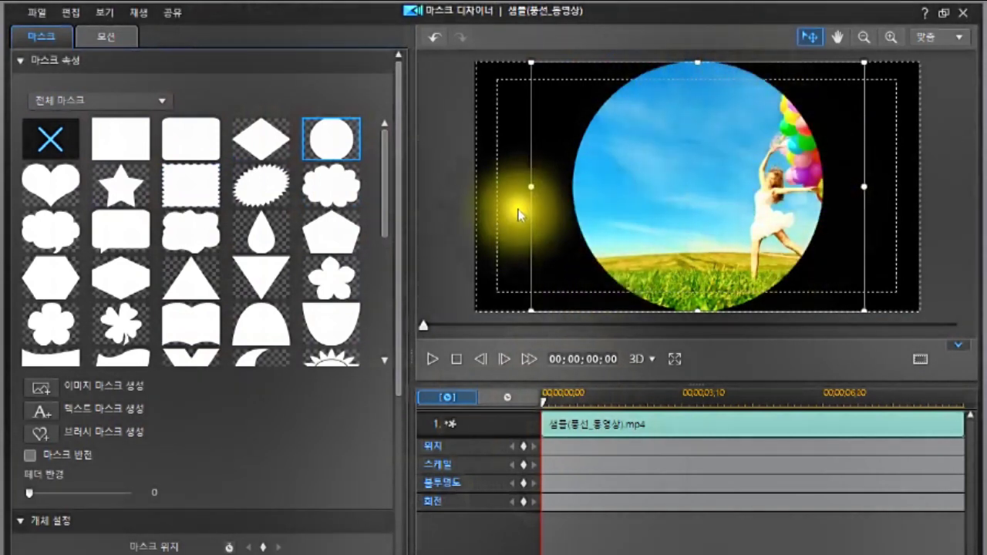
# Step: Set the circle mask's opacity to 50%
pyautogui.moveTo(396, 276); pyautogui.dragTo(402, 299)
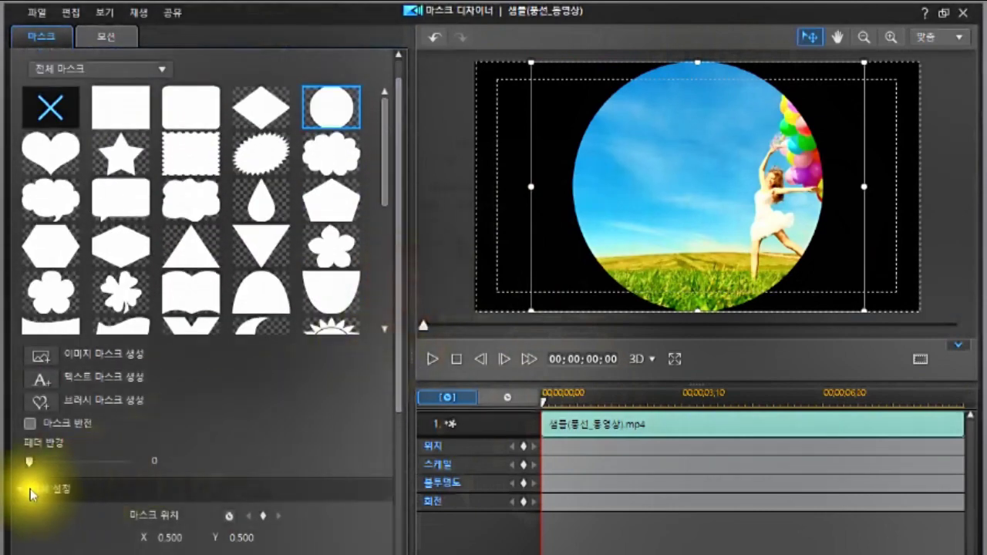
pyautogui.moveTo(397, 323); pyautogui.dragTo(409, 537)
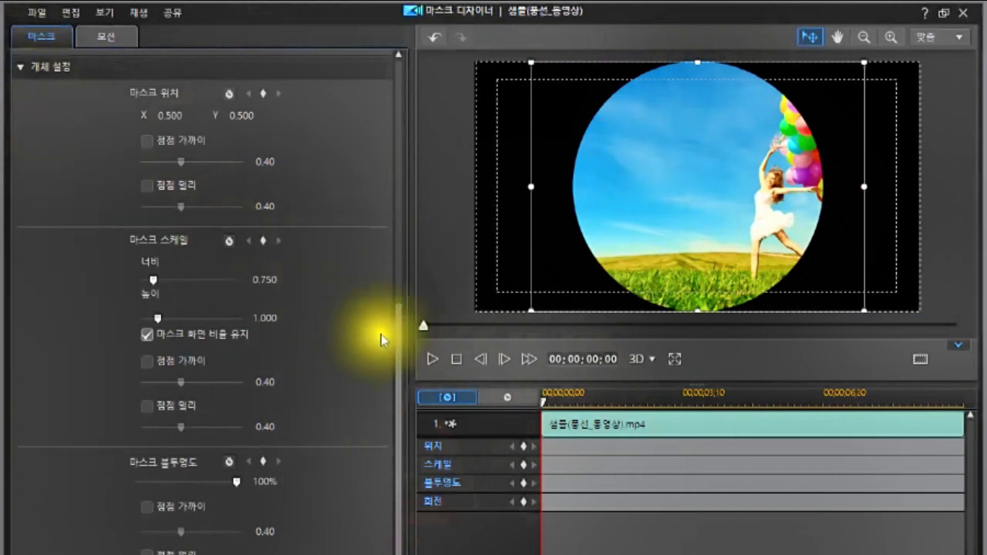
pyautogui.moveTo(400, 337); pyautogui.dragTo(401, 308)
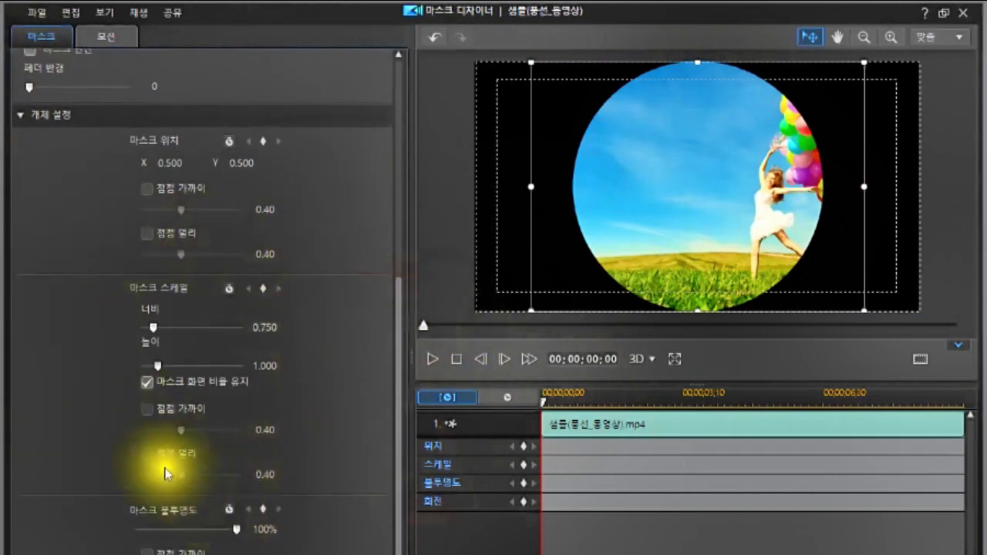
pyautogui.moveTo(397, 394); pyautogui.dragTo(399, 492)
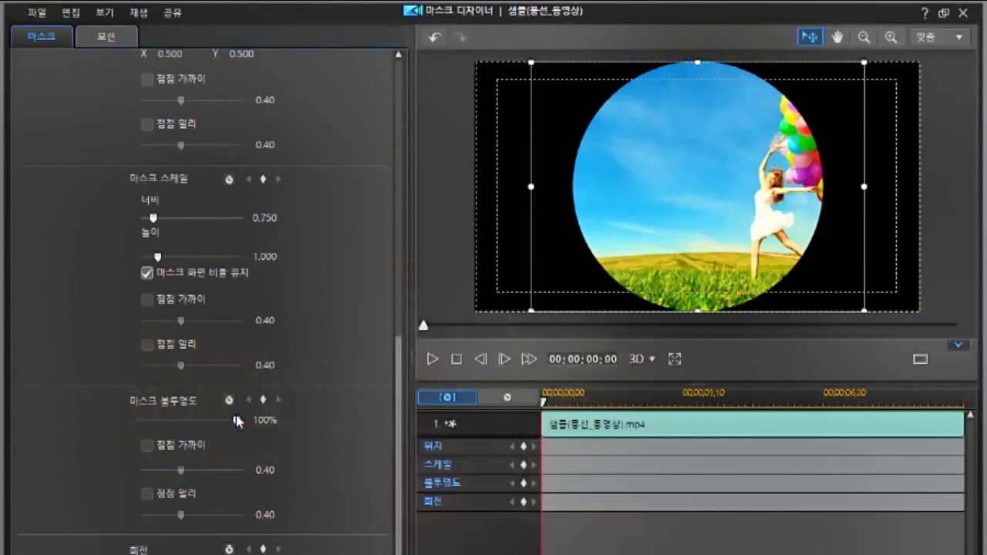
pyautogui.moveTo(233, 417); pyautogui.dragTo(189, 427)
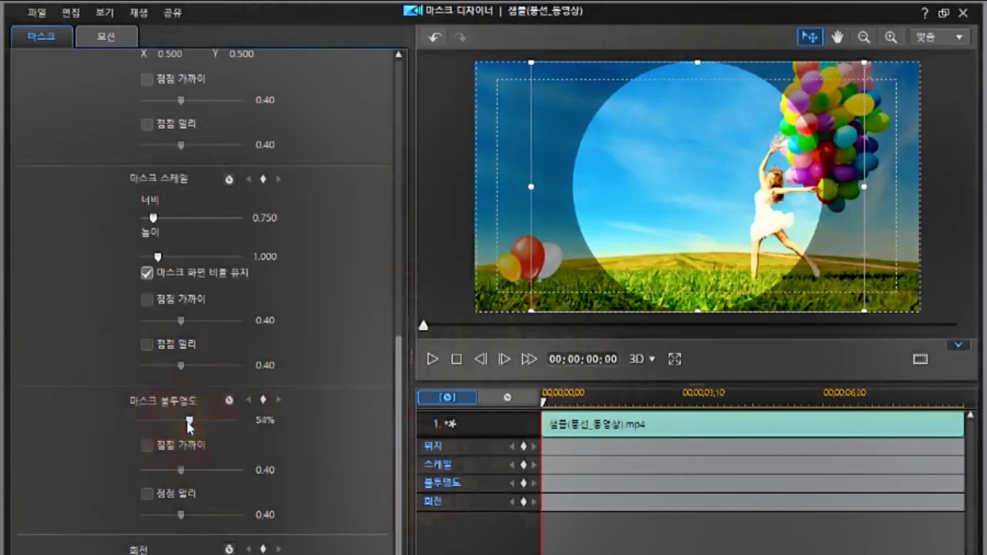
pyautogui.click(264, 419)
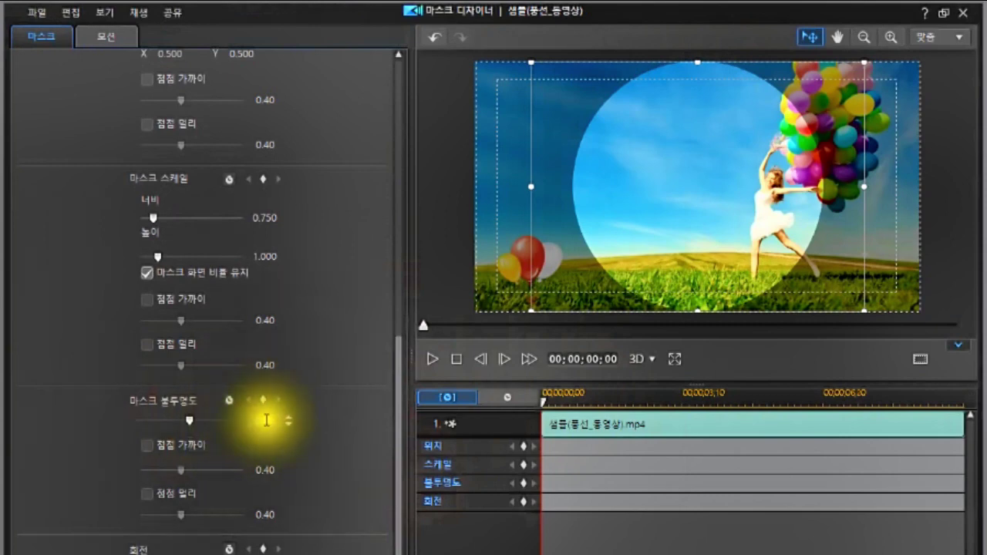
pyautogui.moveTo(280, 419); pyautogui.dragTo(257, 419)
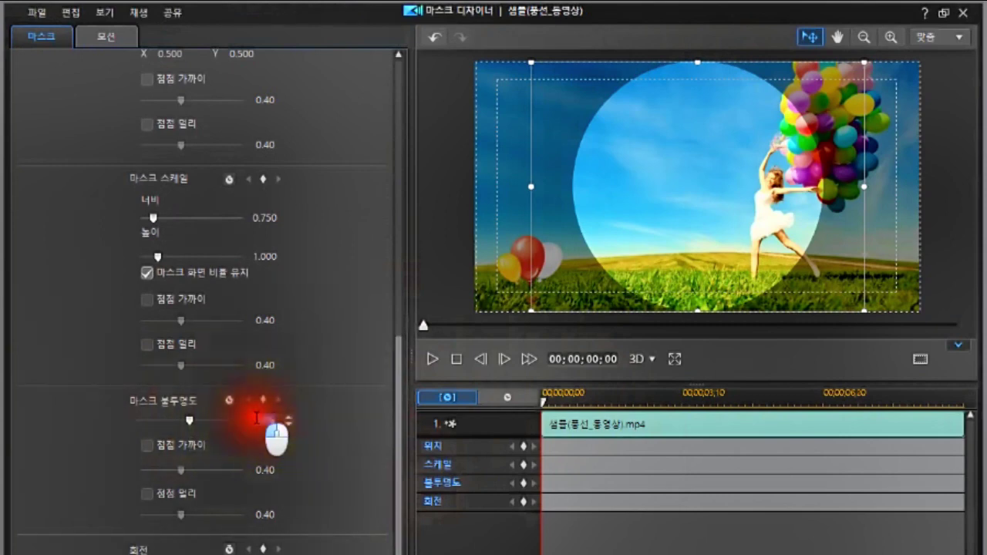
pyautogui.write('50')
pyautogui.press('Return')
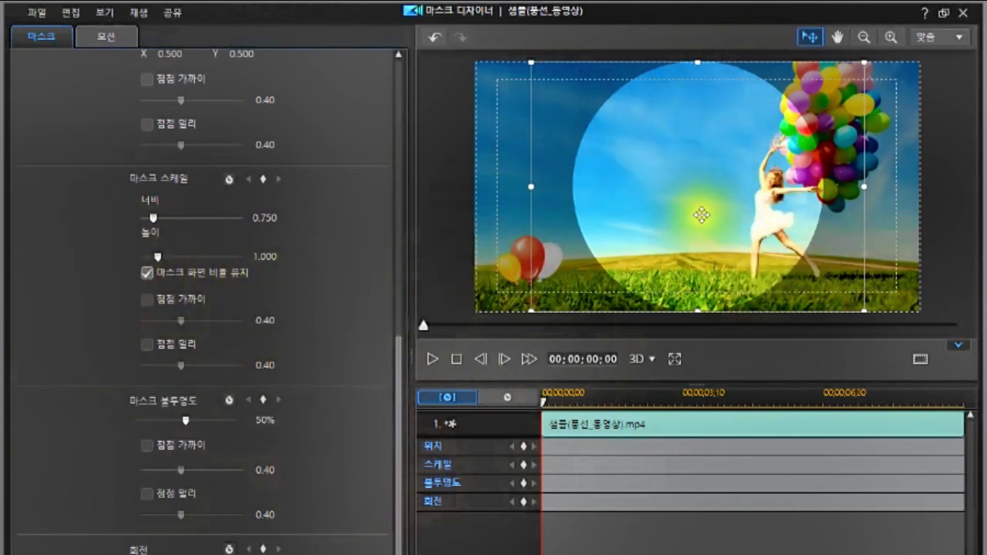
# Step: Unlock the mask's aspect ratio, then shrink it to about 0.259 by 0.275 and place it over the three balloons on the grass
pyautogui.click(145, 278)
pyautogui.click(146, 275)
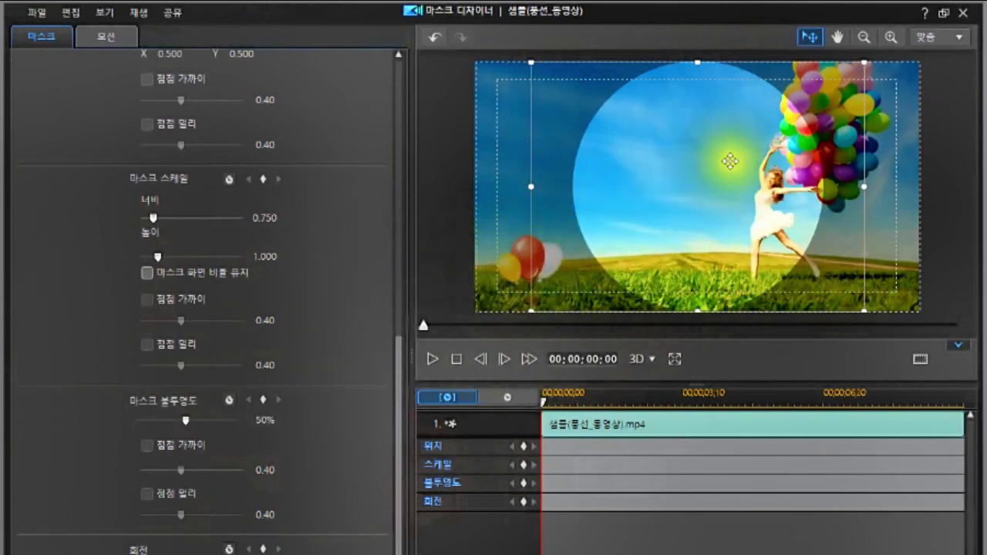
pyautogui.moveTo(864, 60); pyautogui.dragTo(646, 241)
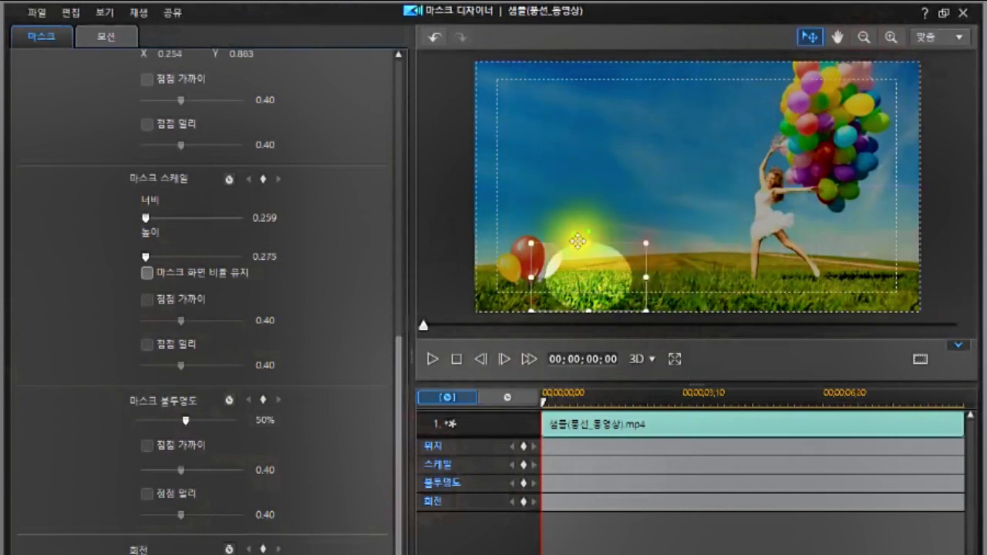
pyautogui.moveTo(567, 256); pyautogui.dragTo(515, 248)
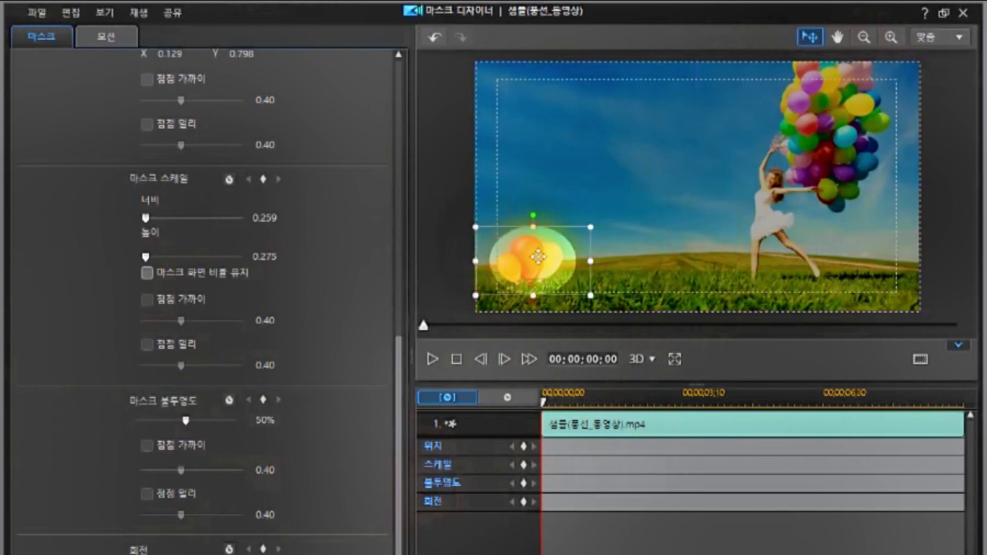
# Step: Tighten the mask around the three balloons to a scale of about 0.243 wide and 0.265 high
pyautogui.moveTo(586, 261); pyautogui.dragTo(579, 261)
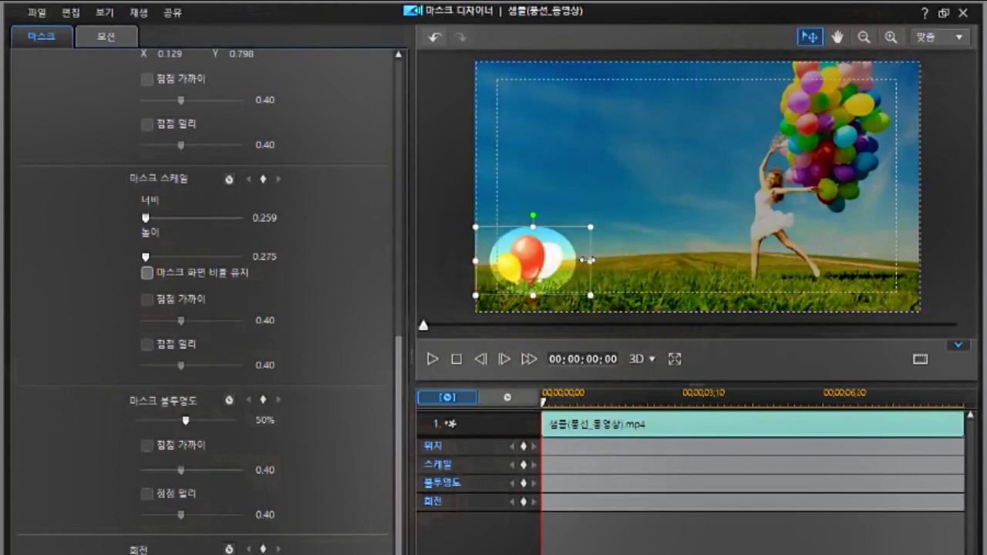
pyautogui.moveTo(528, 223); pyautogui.dragTo(528, 226)
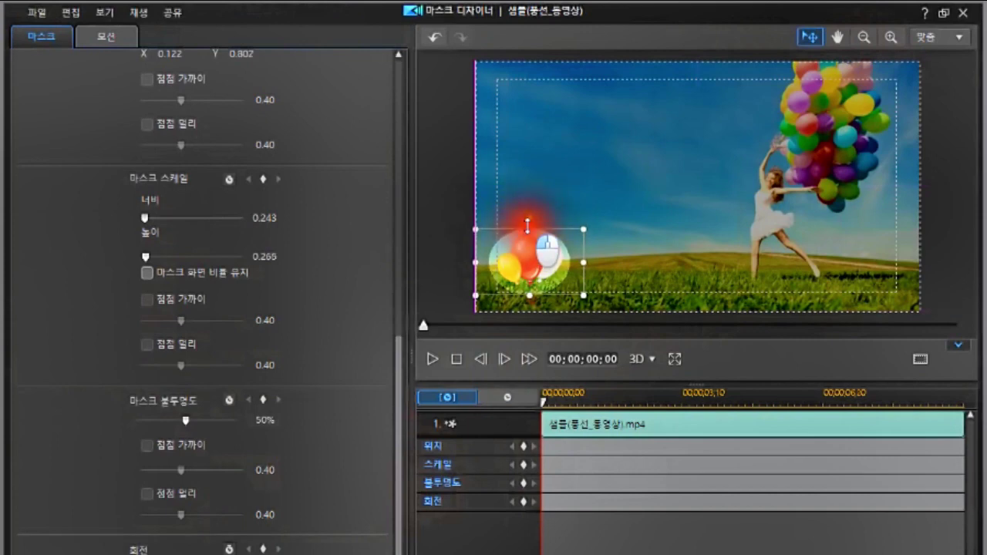
pyautogui.moveTo(527, 225); pyautogui.dragTo(528, 226)
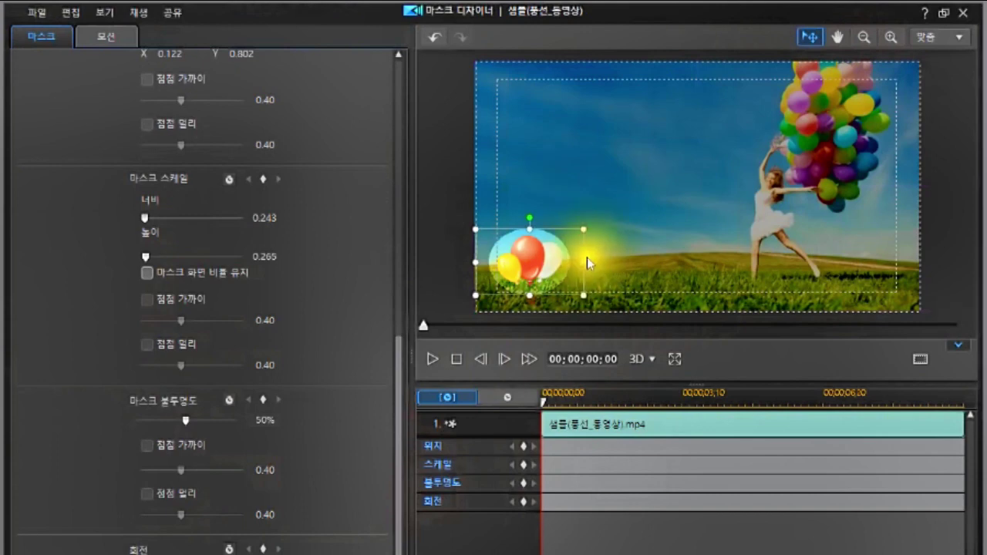
pyautogui.click(580, 261)
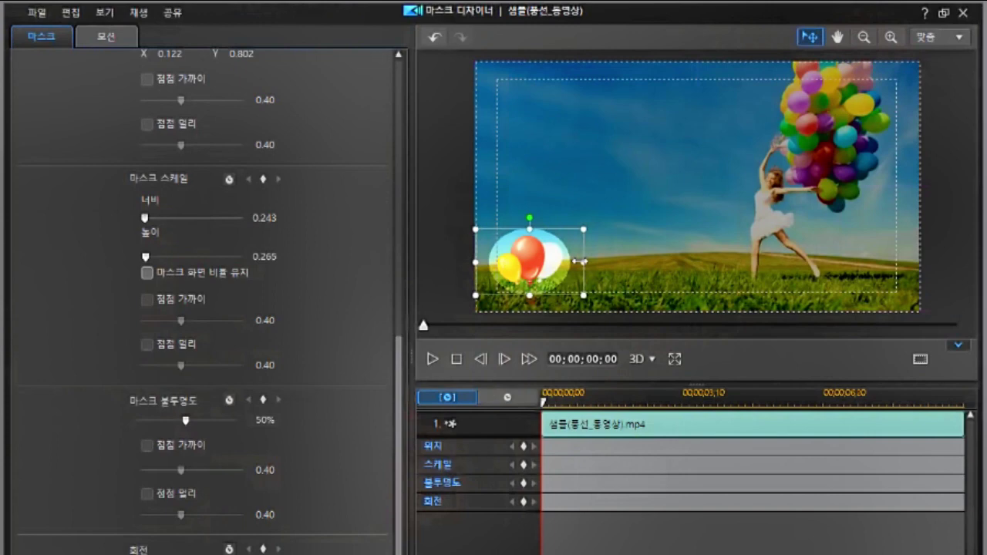
pyautogui.moveTo(580, 262)
pyautogui.mouseDown()
pyautogui.moveTo(598, 266)
pyautogui.moveTo(580, 269)
pyautogui.mouseUp()
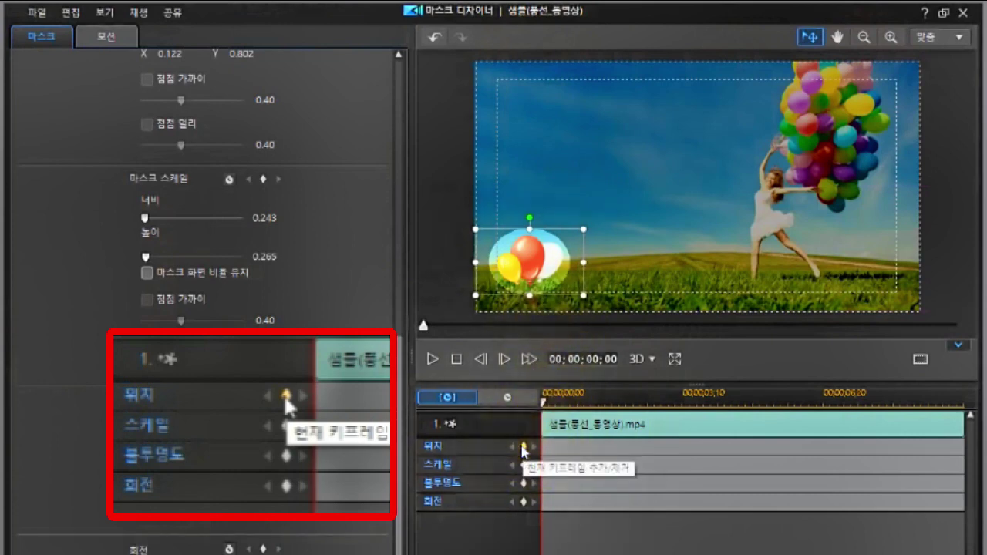
# Step: Add a mask position keyframe at the clip's start, 00;00;00;00
pyautogui.click(524, 447)
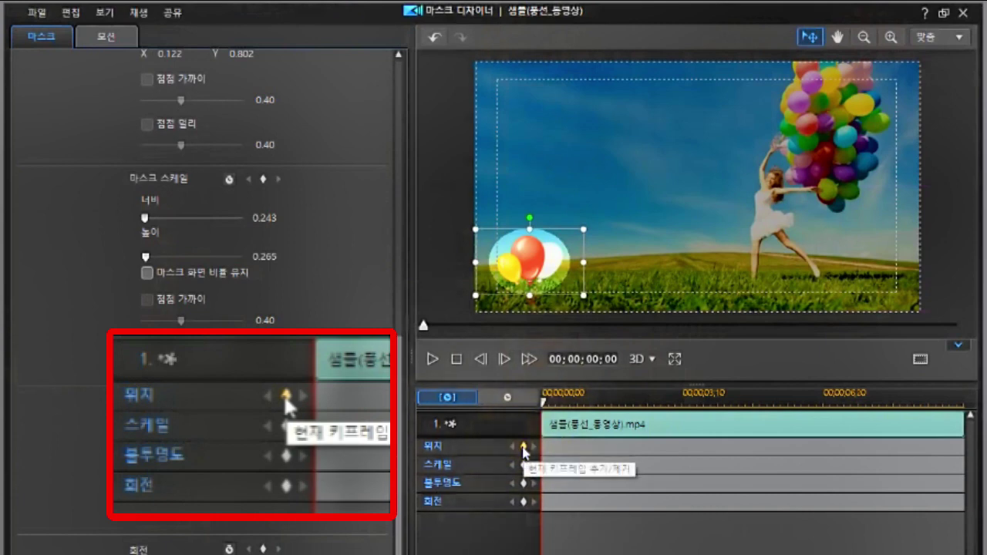
pyautogui.click(524, 445)
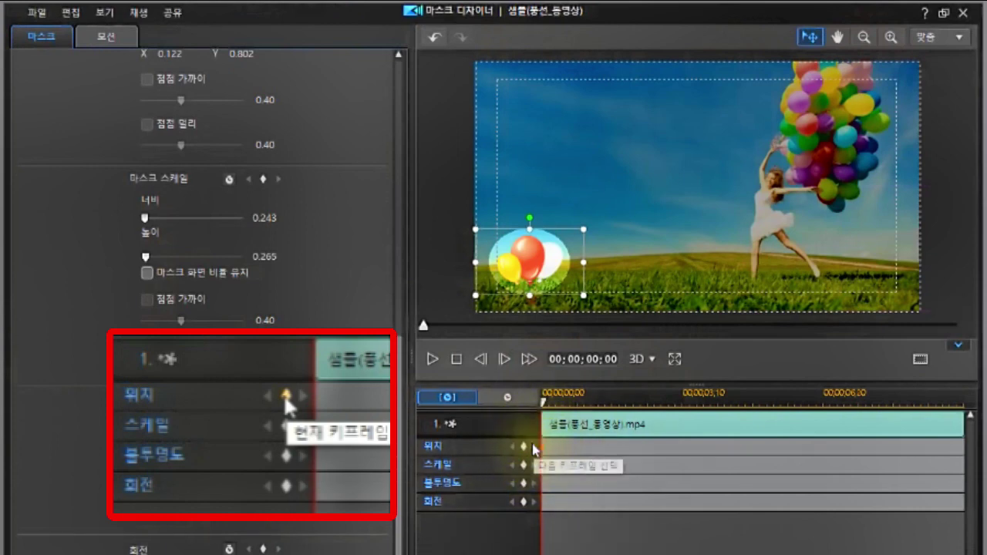
pyautogui.click(544, 403)
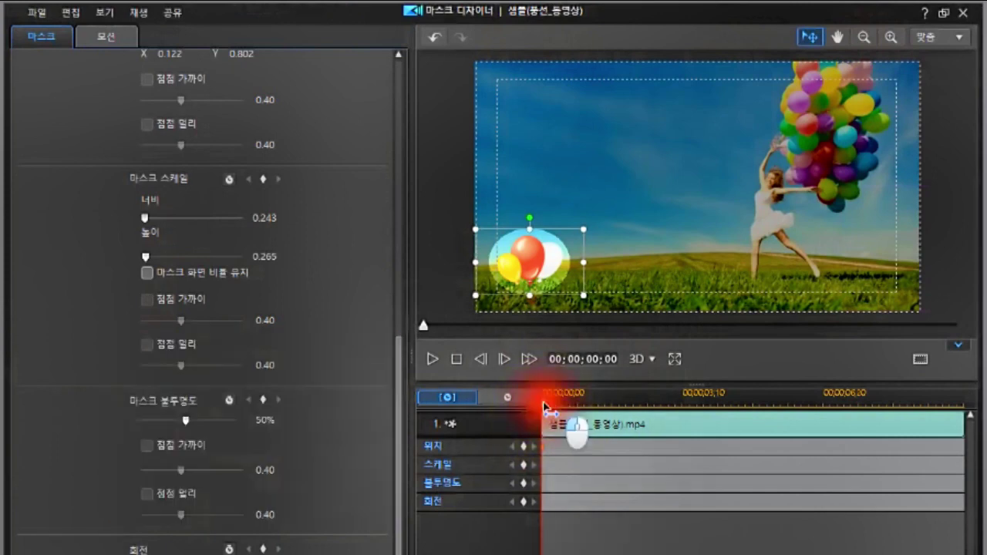
# Step: Add a mask position keyframe at 00;00;04;10 and move the mask over the three balloons at X 0.566, Y 0.500
pyautogui.moveTo(544, 403); pyautogui.dragTo(711, 440)
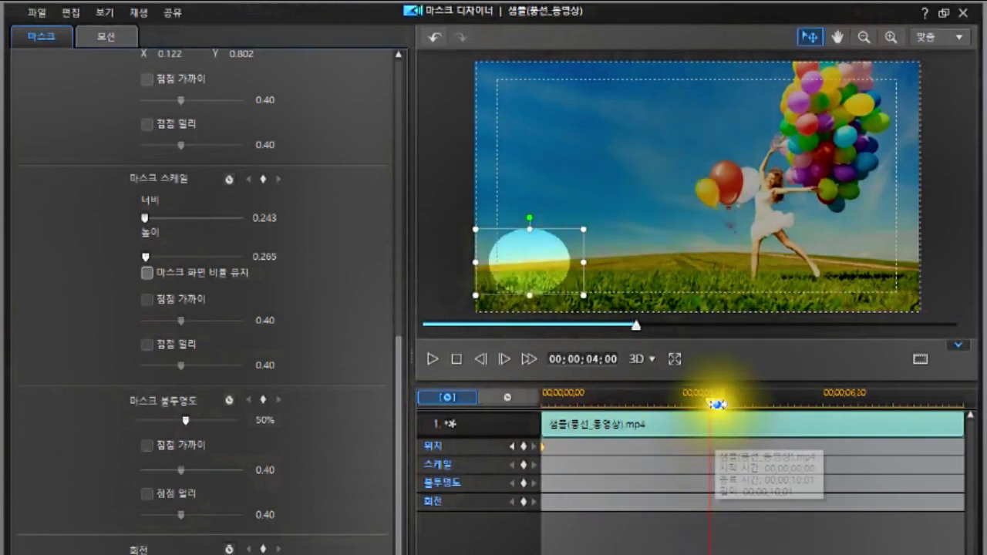
pyautogui.moveTo(710, 402); pyautogui.dragTo(721, 403)
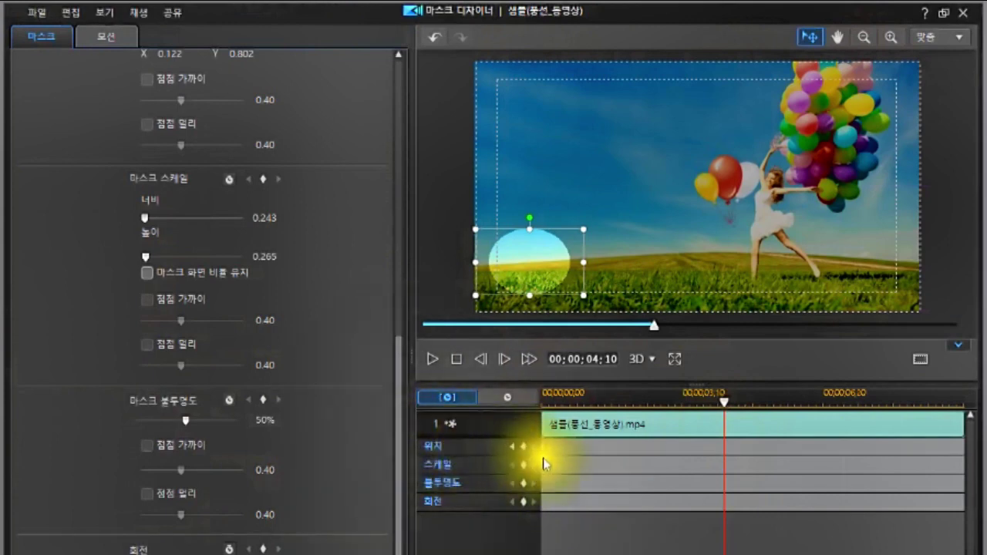
pyautogui.rightClick(725, 449)
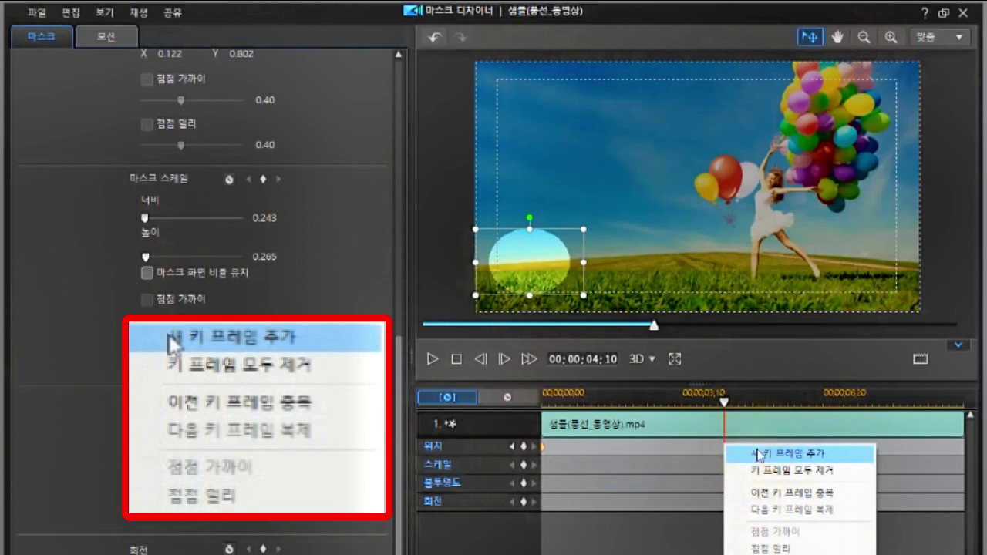
pyautogui.click(759, 455)
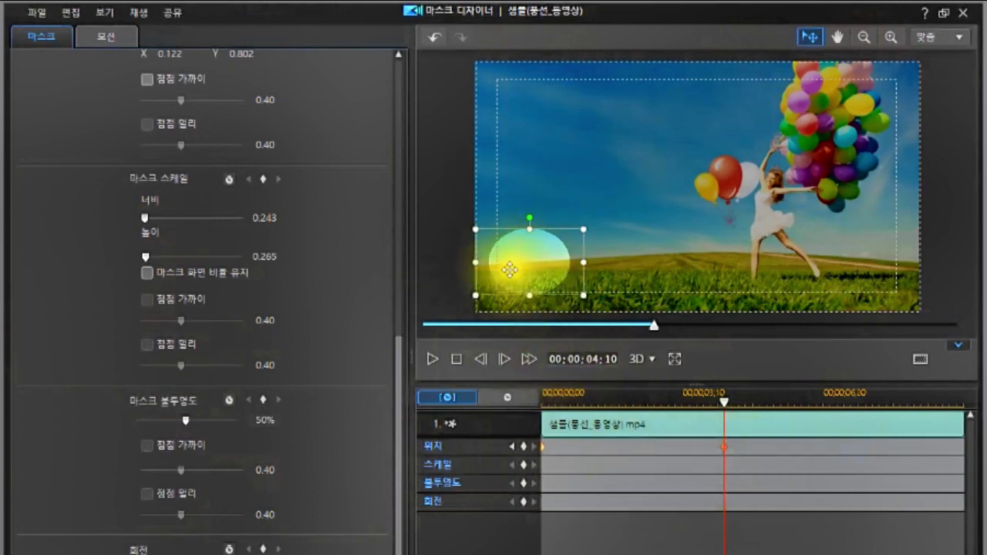
pyautogui.moveTo(534, 252); pyautogui.dragTo(736, 181)
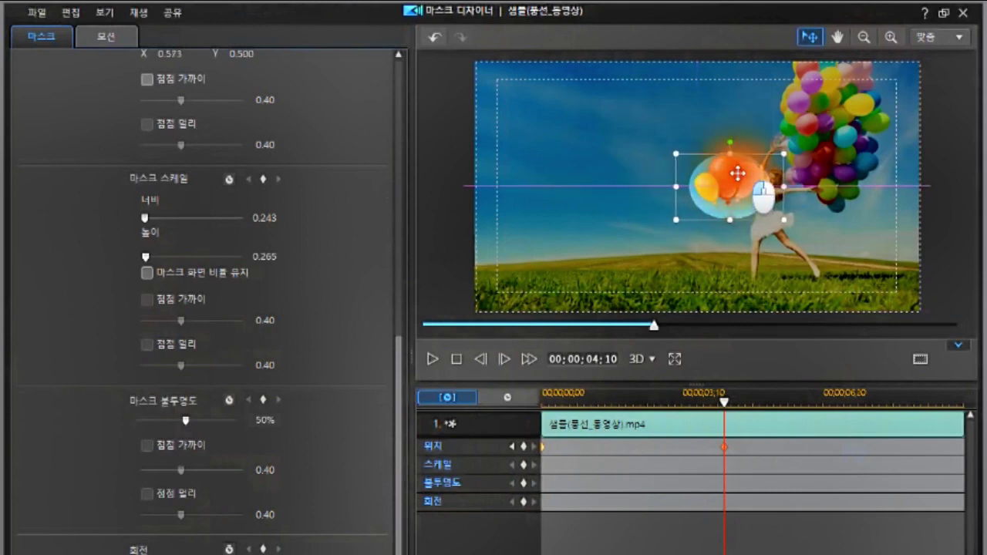
pyautogui.moveTo(739, 171); pyautogui.dragTo(733, 173)
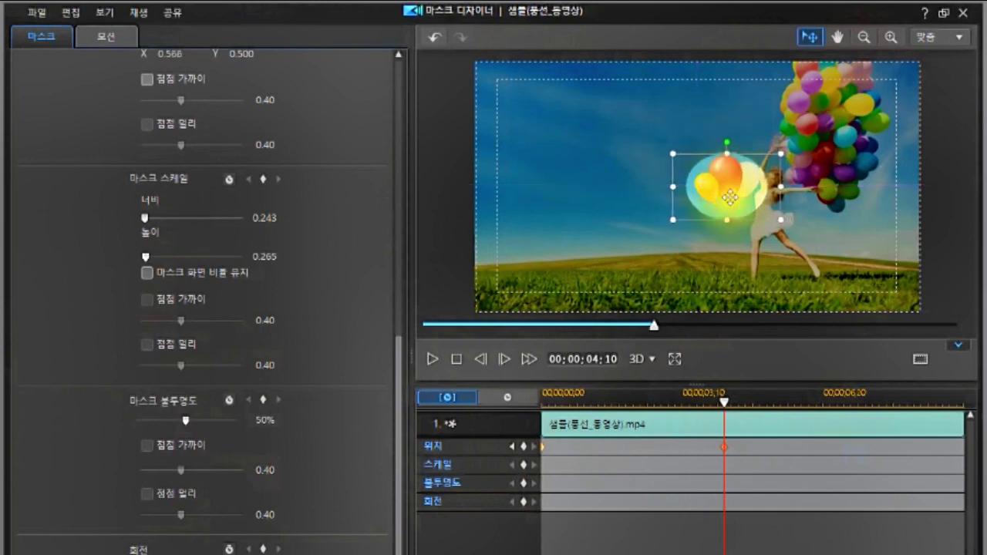
# Step: Add a mask position keyframe at 00;00;06;26 and move the mask onto the balloons at X 0.556, Y 0.324
pyautogui.click(728, 401)
pyautogui.click(728, 401)
pyautogui.click(726, 402)
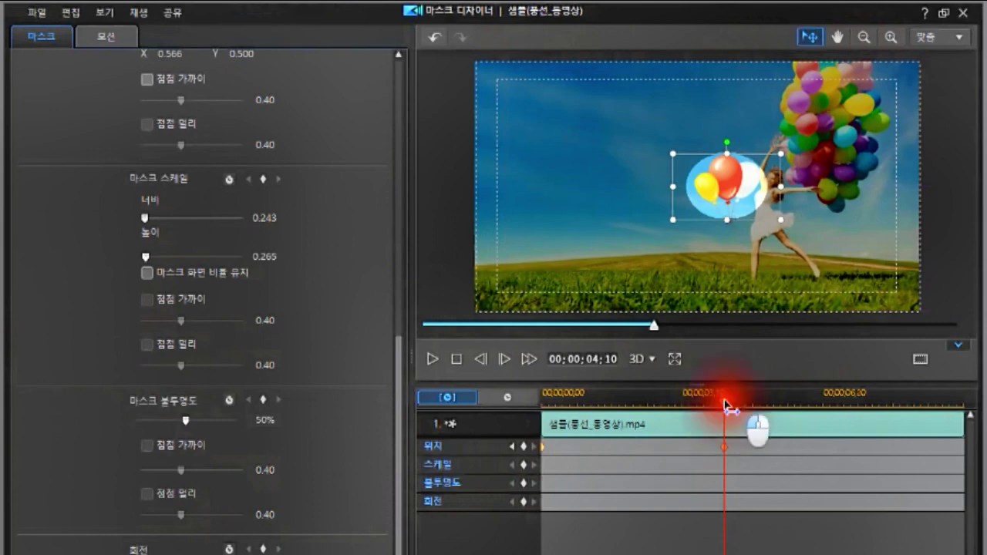
pyautogui.moveTo(731, 402); pyautogui.dragTo(819, 476)
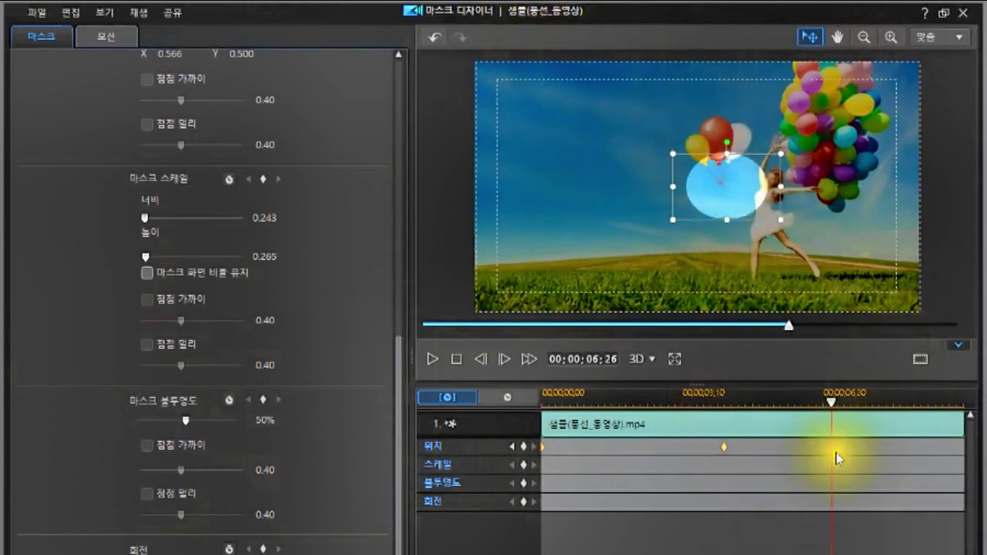
pyautogui.click(831, 401)
pyautogui.rightClick(829, 443)
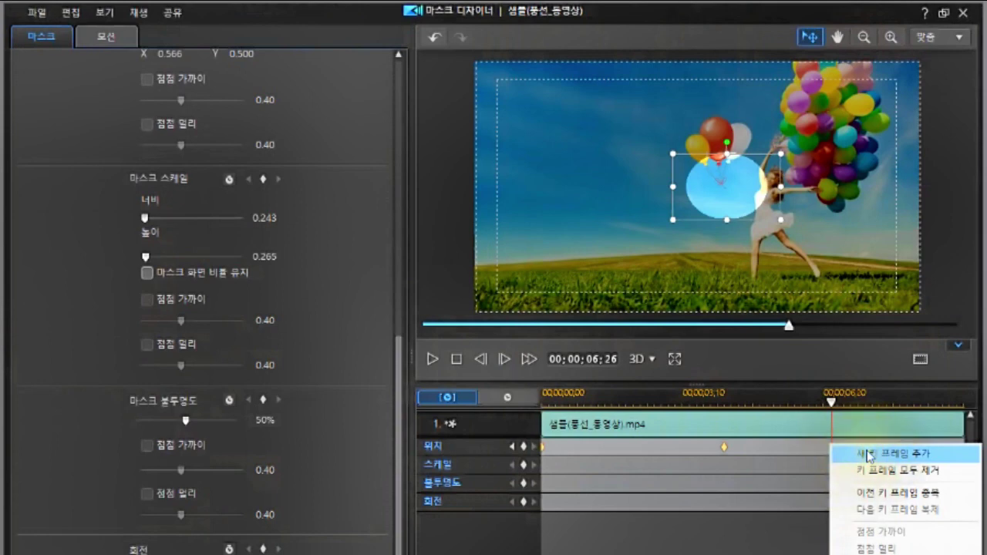
pyautogui.click(867, 453)
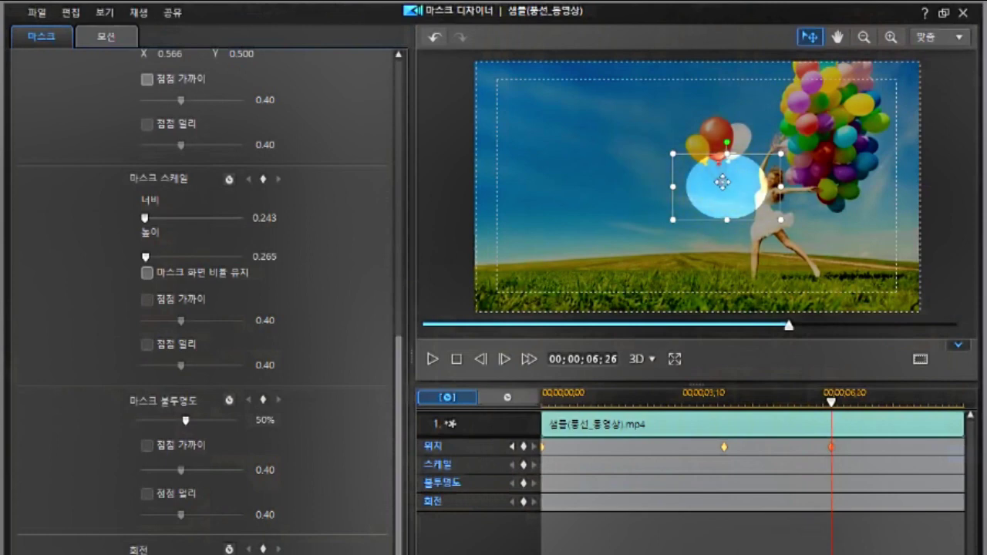
pyautogui.click(722, 182)
pyautogui.moveTo(722, 182); pyautogui.dragTo(718, 130)
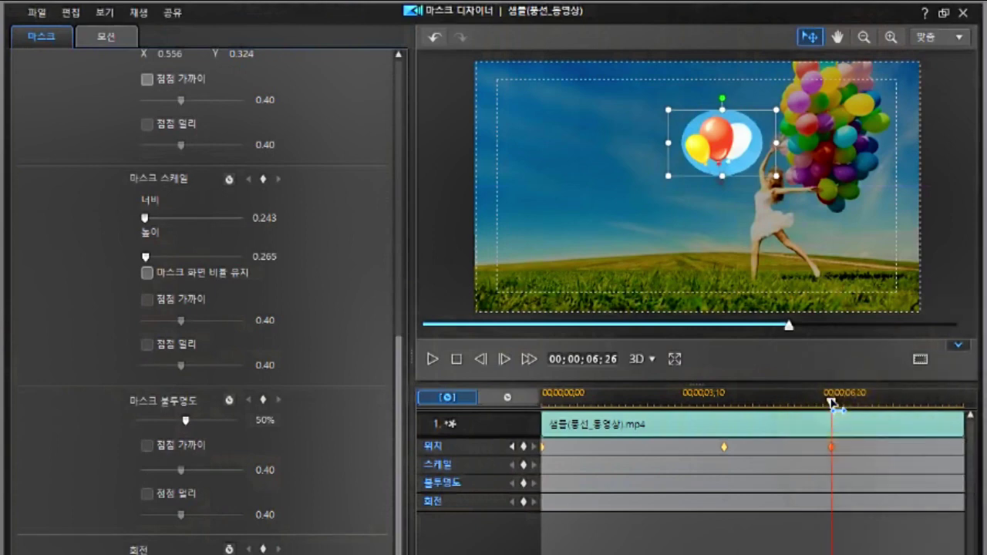
# Step: Add a mask position keyframe at the clip's end, 00;00;10;01, and move the mask onto the balloons at X 0.330, Y 0.133
pyautogui.moveTo(831, 401); pyautogui.dragTo(970, 461)
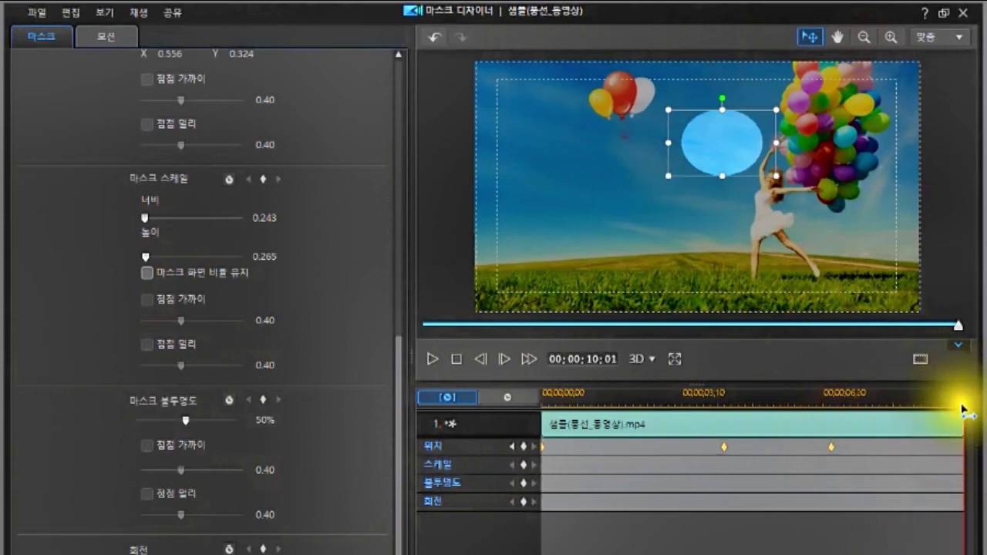
pyautogui.click(951, 454)
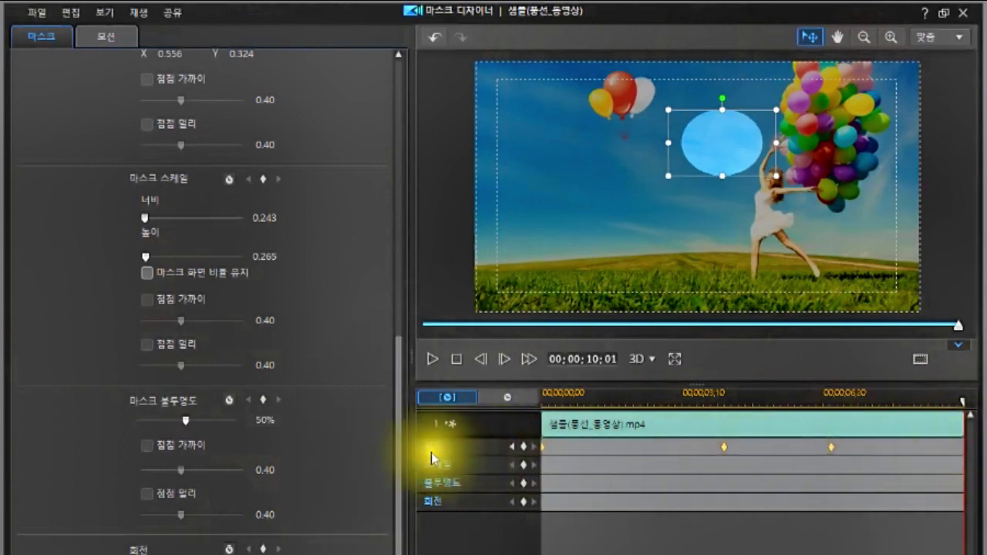
pyautogui.rightClick(937, 449)
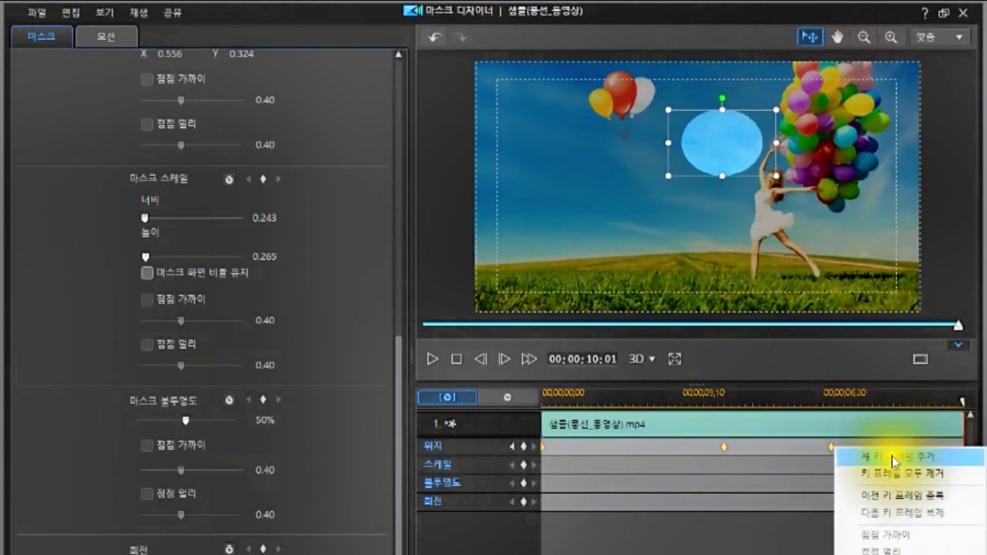
pyautogui.click(882, 457)
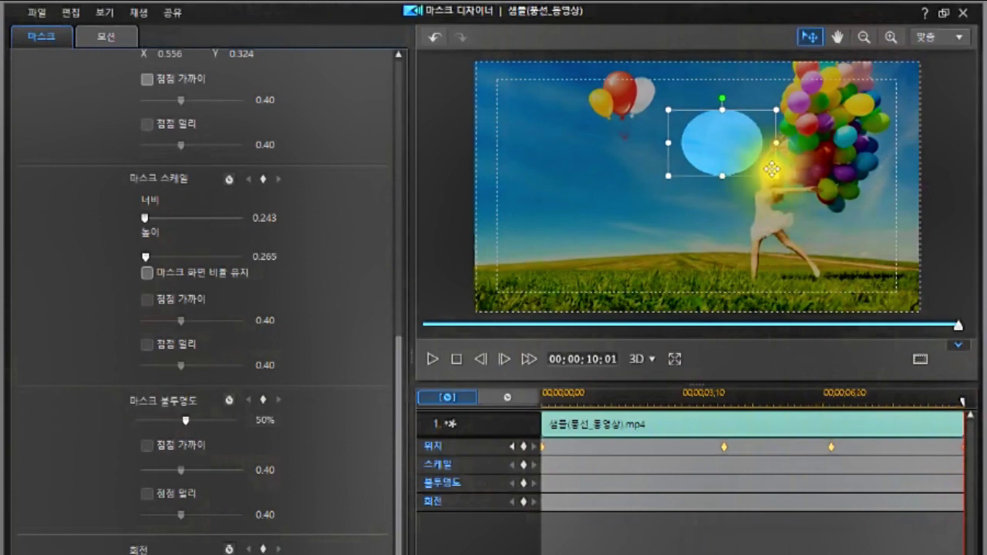
pyautogui.moveTo(711, 144); pyautogui.dragTo(608, 98)
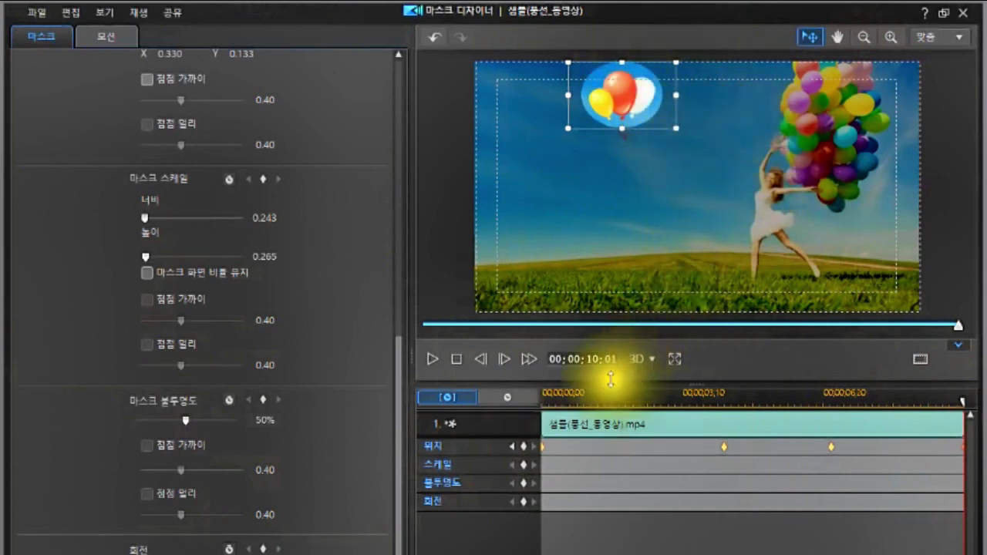
# Step: Play the clip from the start to check how the mask follows the balloons
pyautogui.click(455, 359)
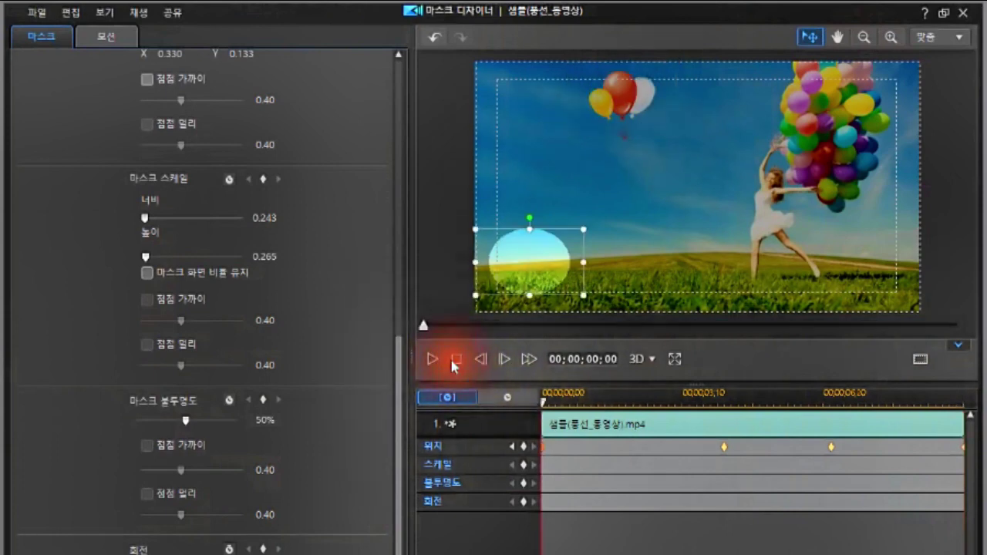
pyautogui.click(429, 362)
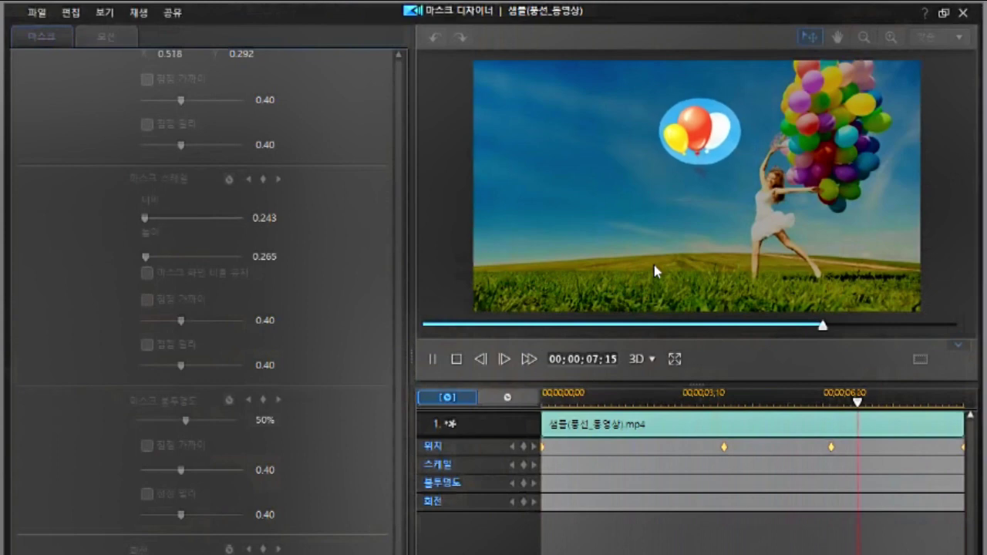
pyautogui.click(637, 278)
pyautogui.click(634, 276)
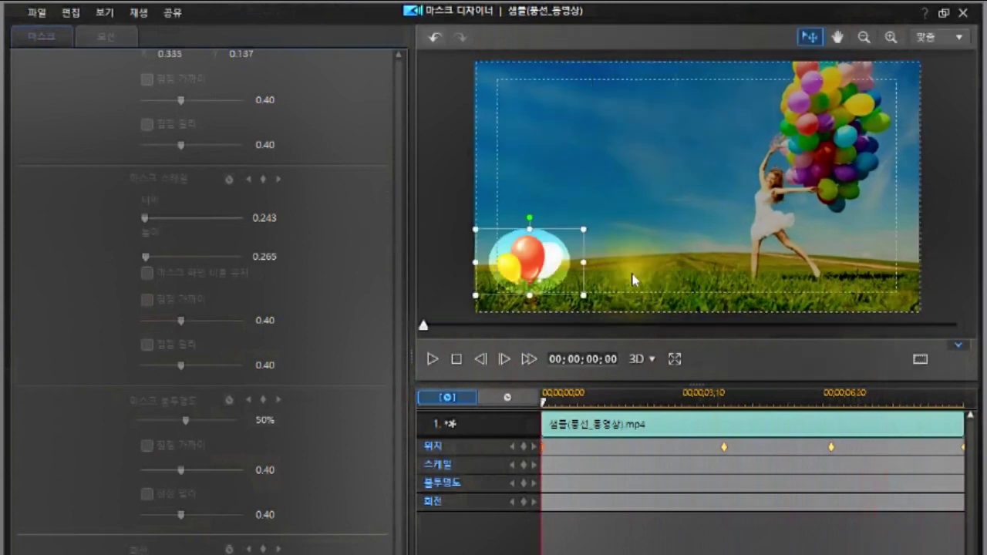
# Step: Slide the second mask position keyframe along the timeline to fine-tune its timing around 00;00;04;06
pyautogui.click(725, 447)
pyautogui.click(722, 451)
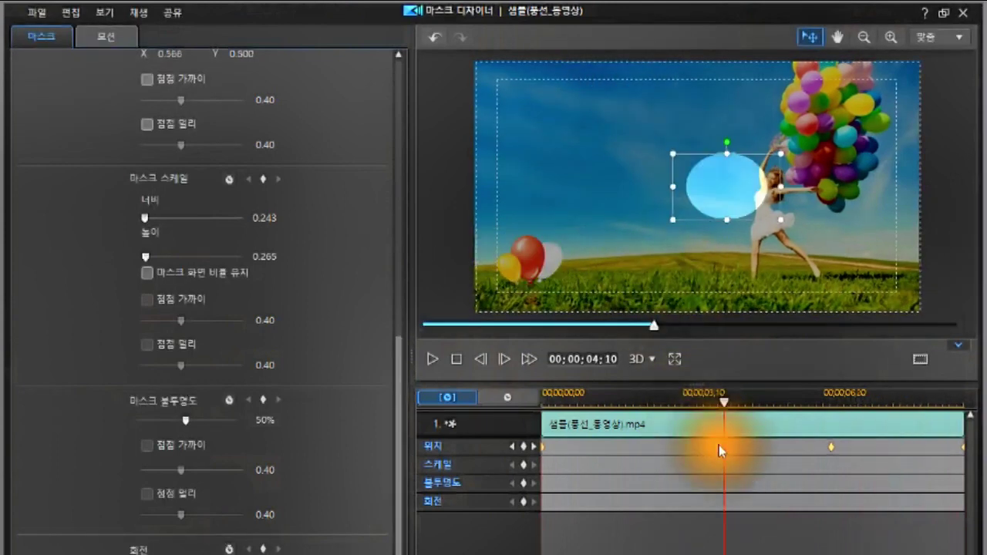
pyautogui.click(722, 451)
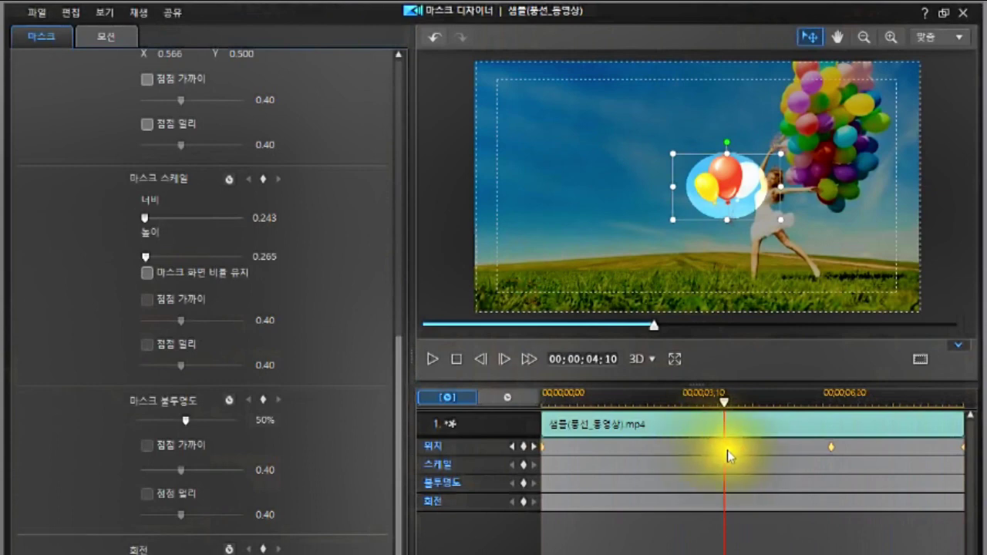
pyautogui.rightClick(723, 453)
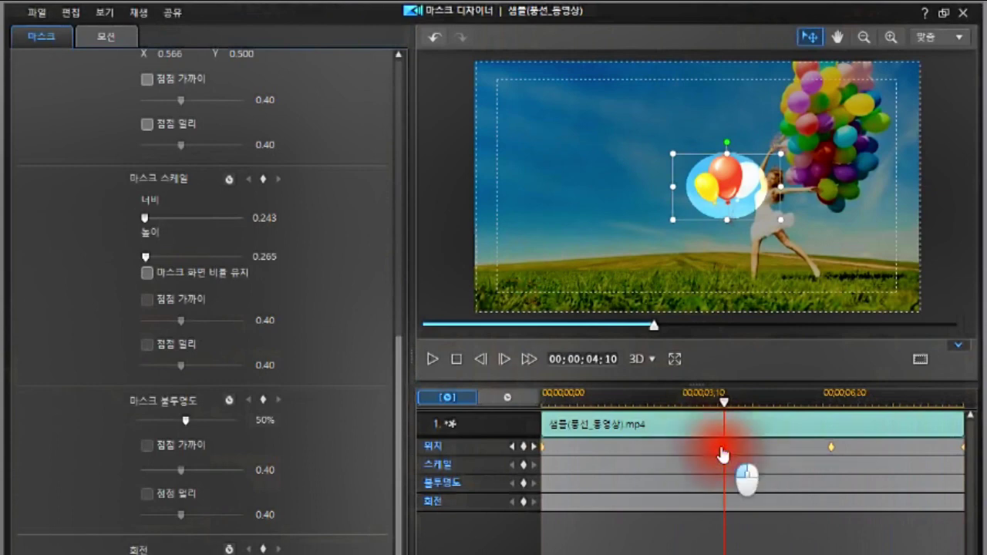
pyautogui.moveTo(723, 454); pyautogui.dragTo(717, 451)
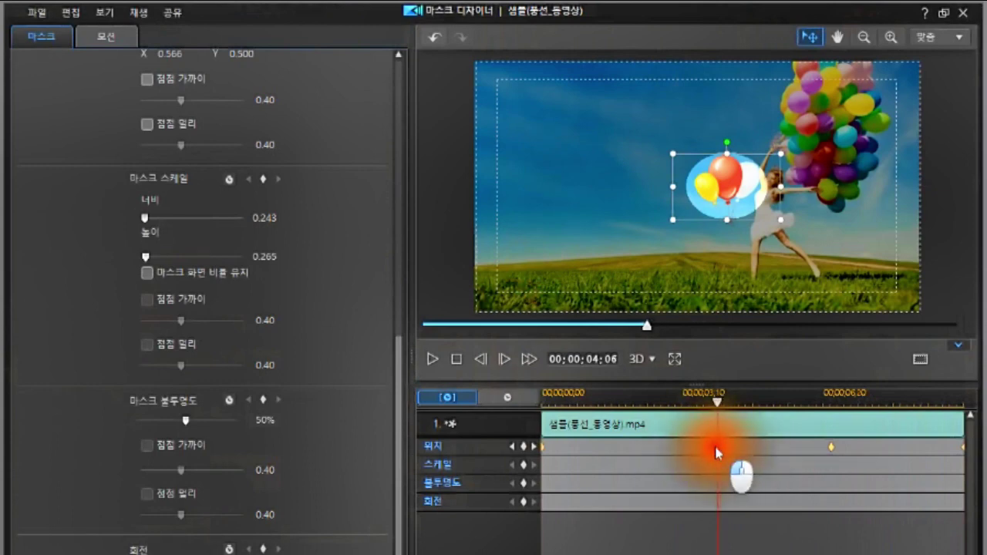
pyautogui.click(714, 451)
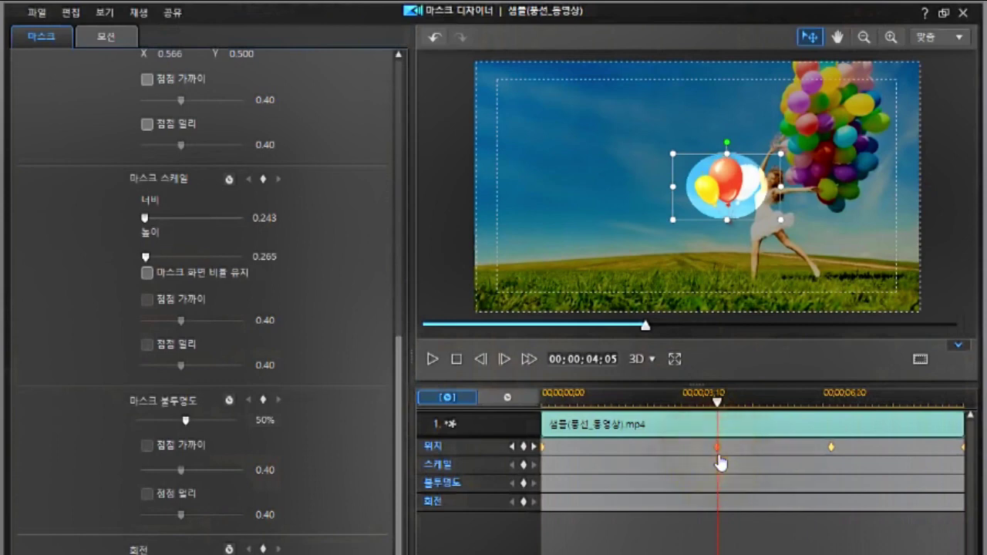
pyautogui.moveTo(724, 456)
pyautogui.mouseDown()
pyautogui.moveTo(620, 447)
pyautogui.moveTo(738, 448)
pyautogui.moveTo(718, 452)
pyautogui.mouseUp()
pyautogui.click(714, 446)
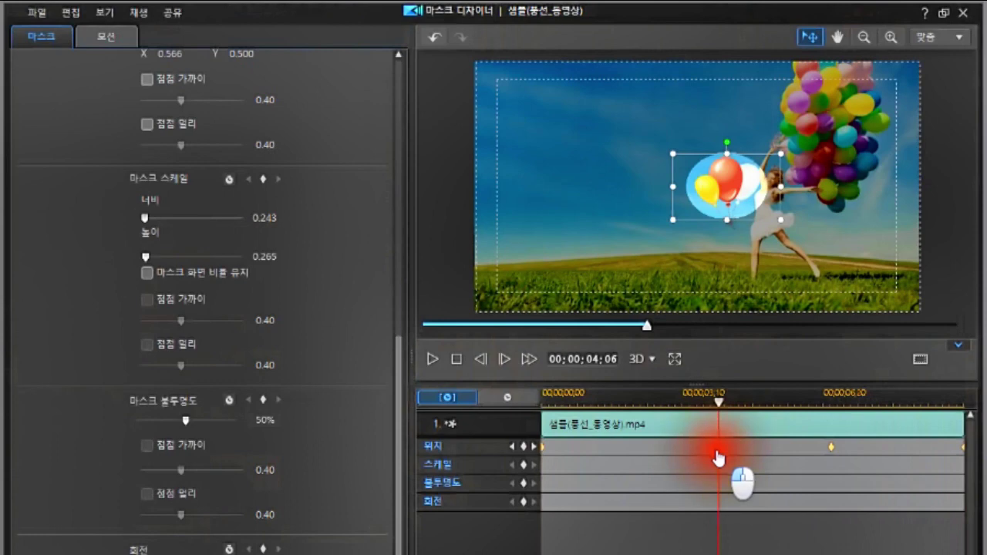
pyautogui.moveTo(717, 452)
pyautogui.mouseDown()
pyautogui.moveTo(738, 451)
pyautogui.moveTo(691, 458)
pyautogui.moveTo(722, 462)
pyautogui.mouseUp()
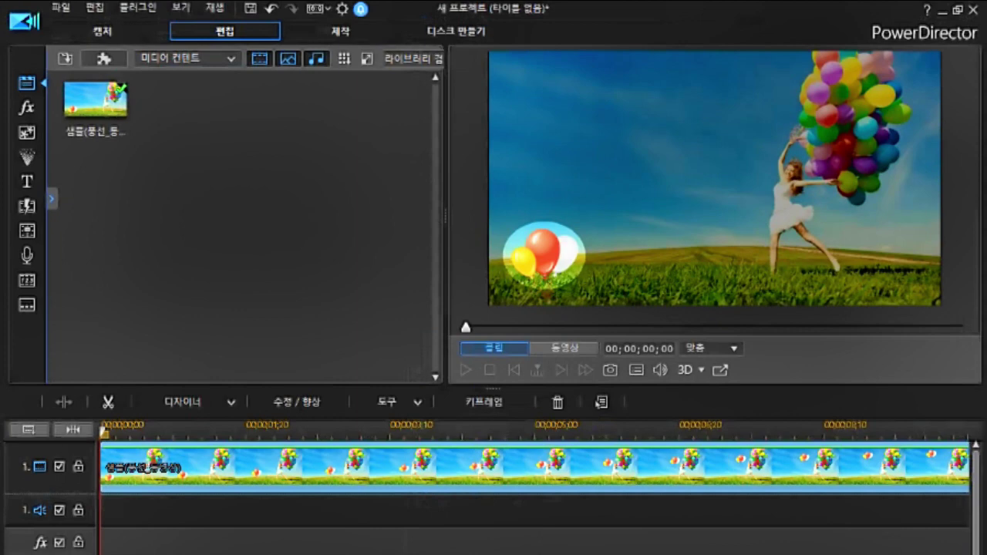
# Step: Play the masked clip from the start in the main editing timeline
pyautogui.click(466, 370)
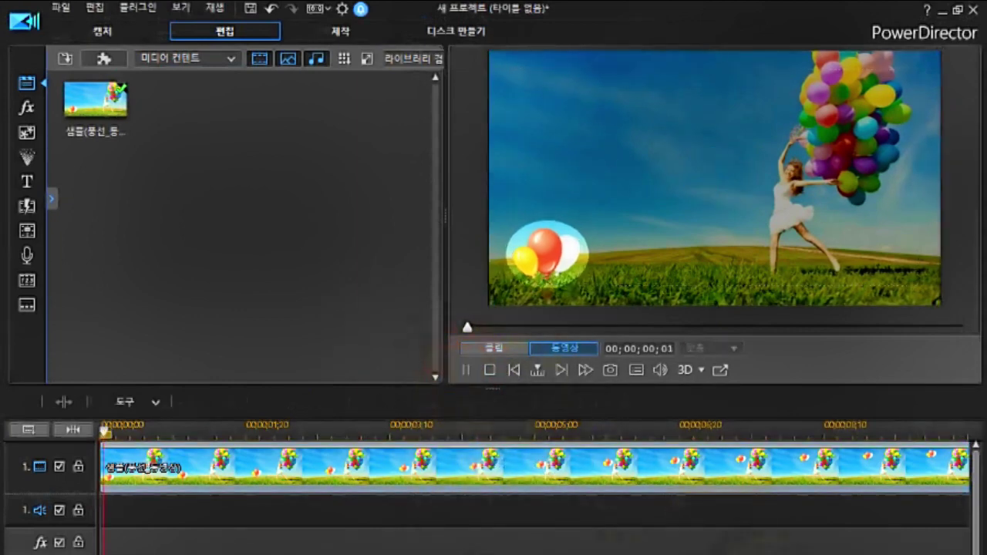